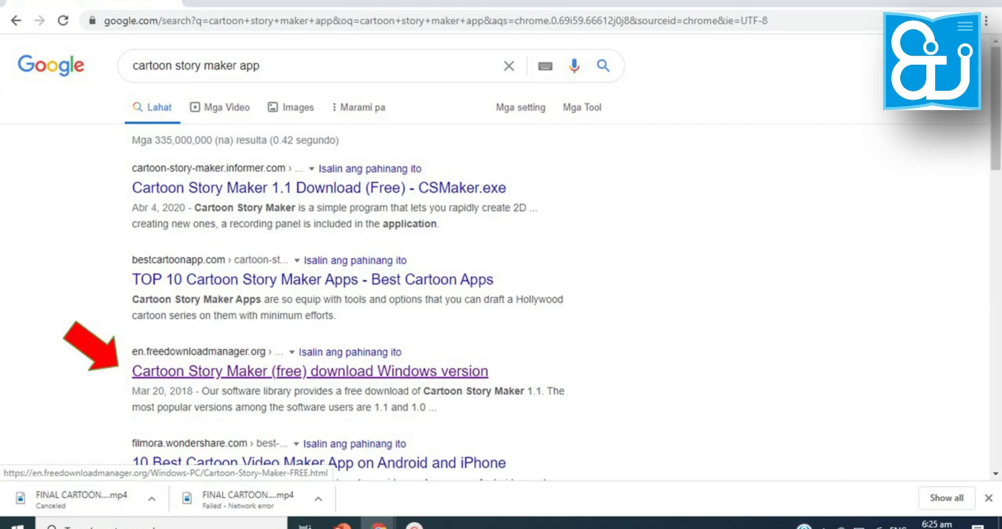
Open the Free Download Manager result for Cartoon Story Maker and run the downloaded version 1.1 installer
click(310, 371)
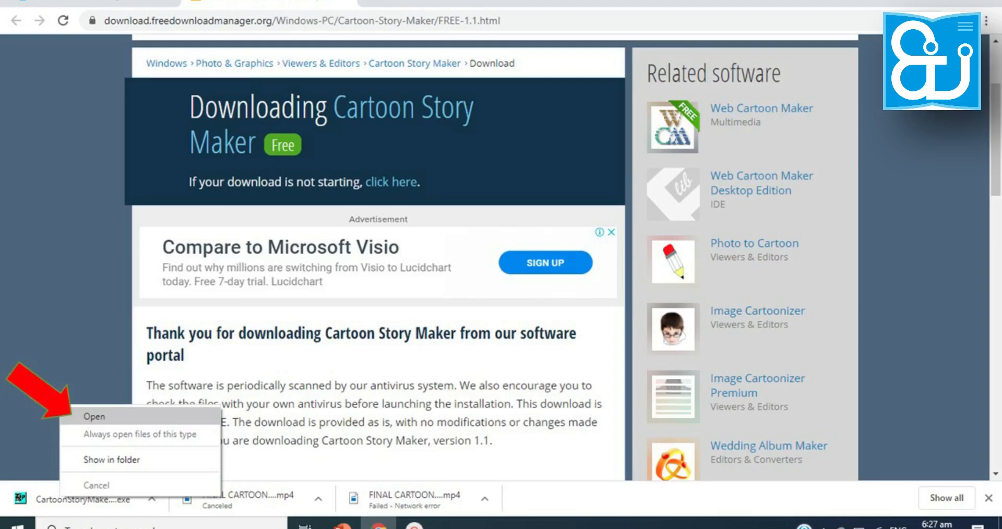
click(94, 416)
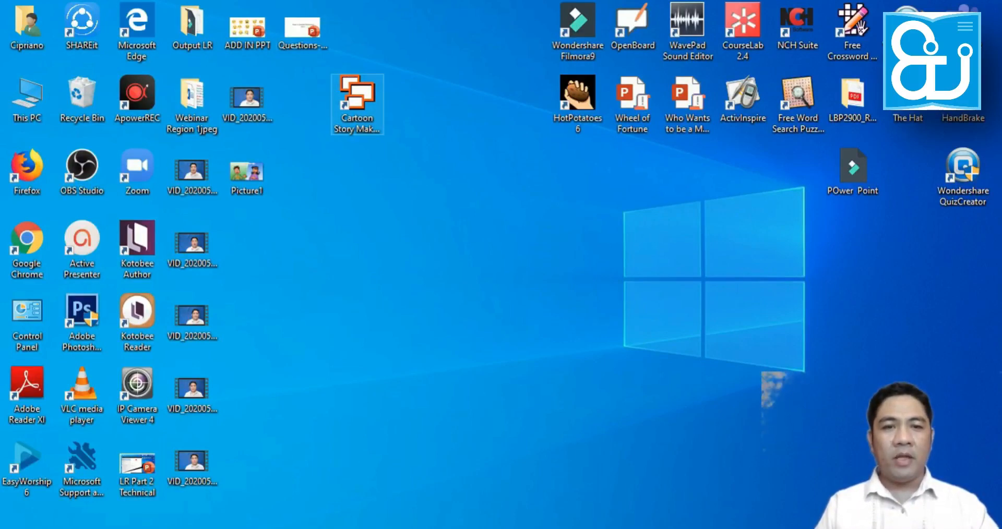
Launch Cartoon Story Maker from the desktop and maximize its window
double_click(357, 105)
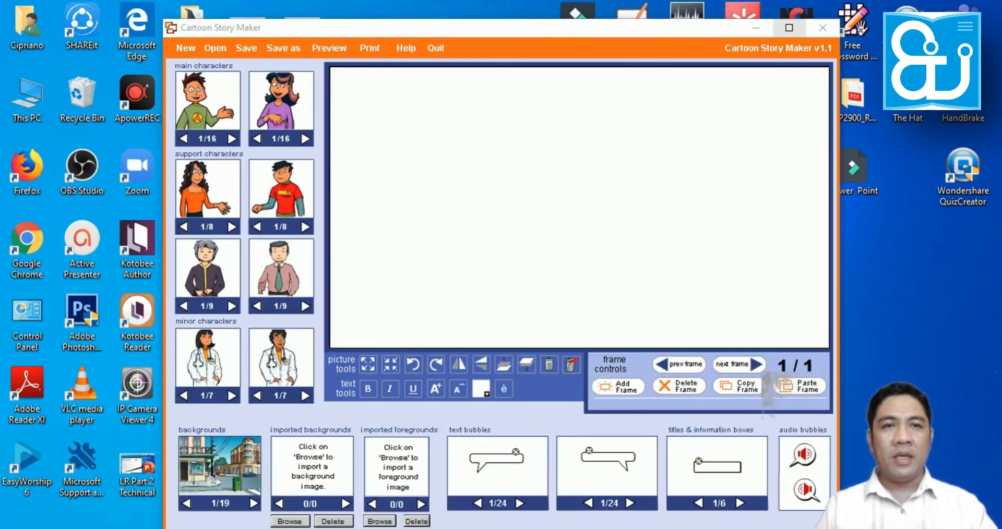
click(789, 27)
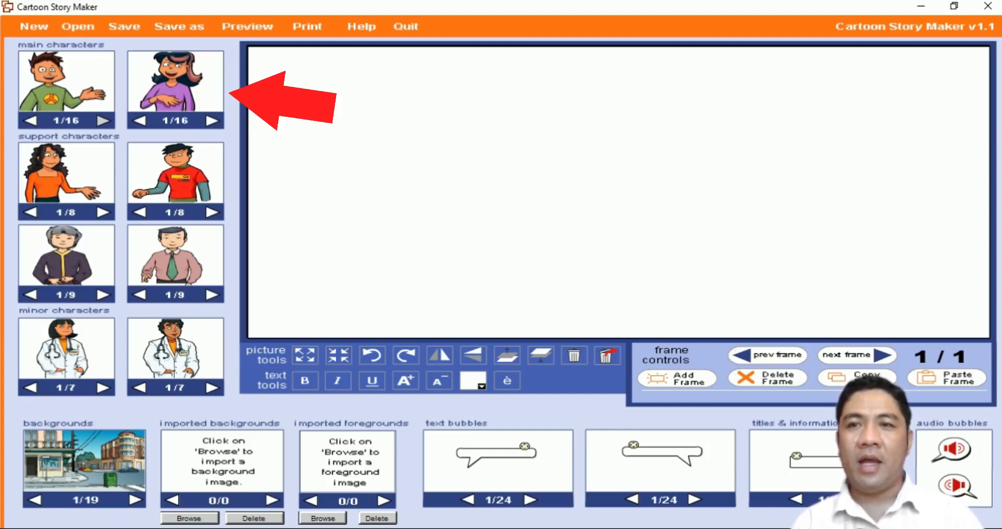
Browse the available poses of the two main characters
click(103, 121)
click(31, 121)
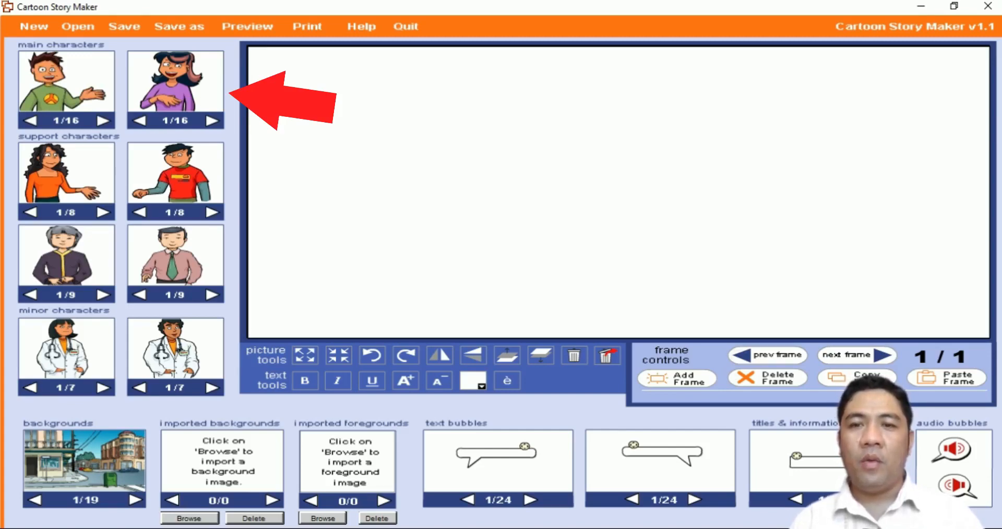
click(140, 120)
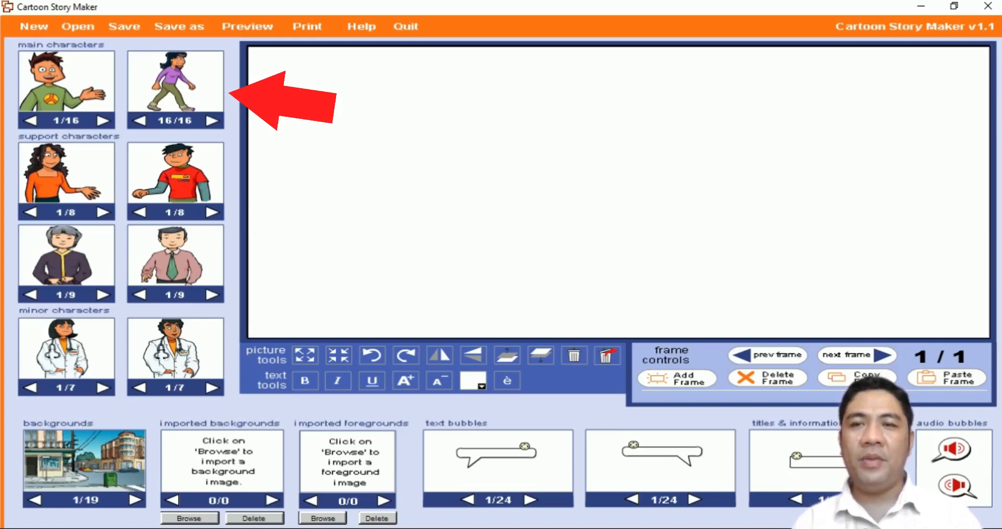
click(140, 120)
click(139, 120)
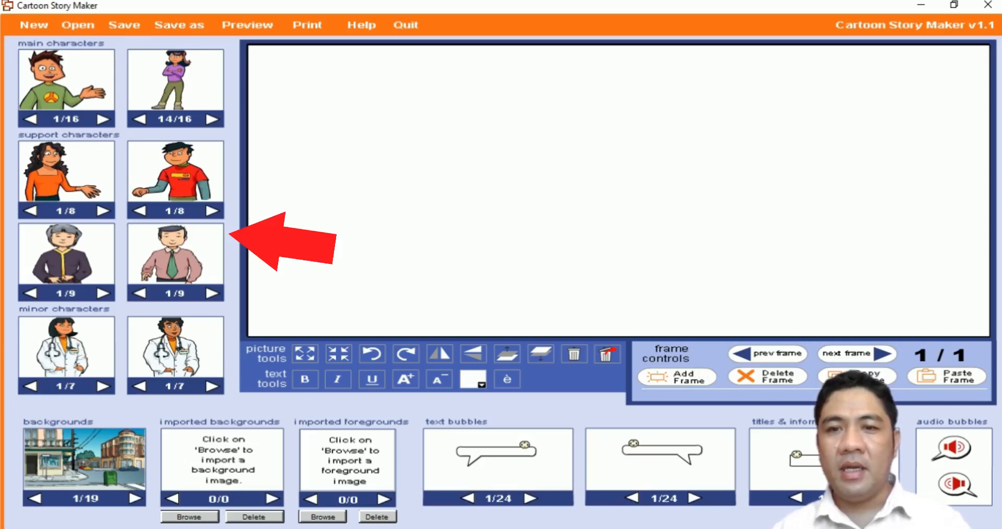
Browse the poses and figures offered for the four support characters
click(103, 211)
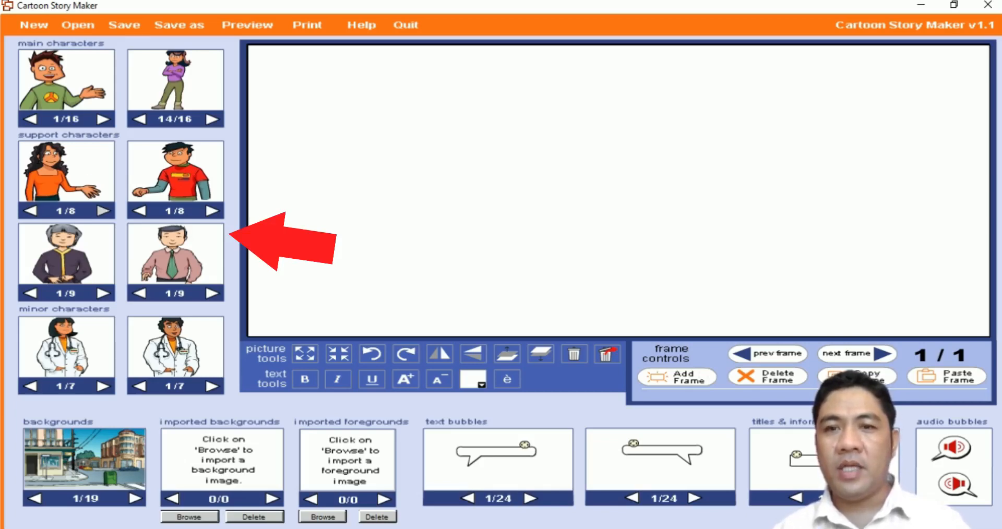
click(103, 210)
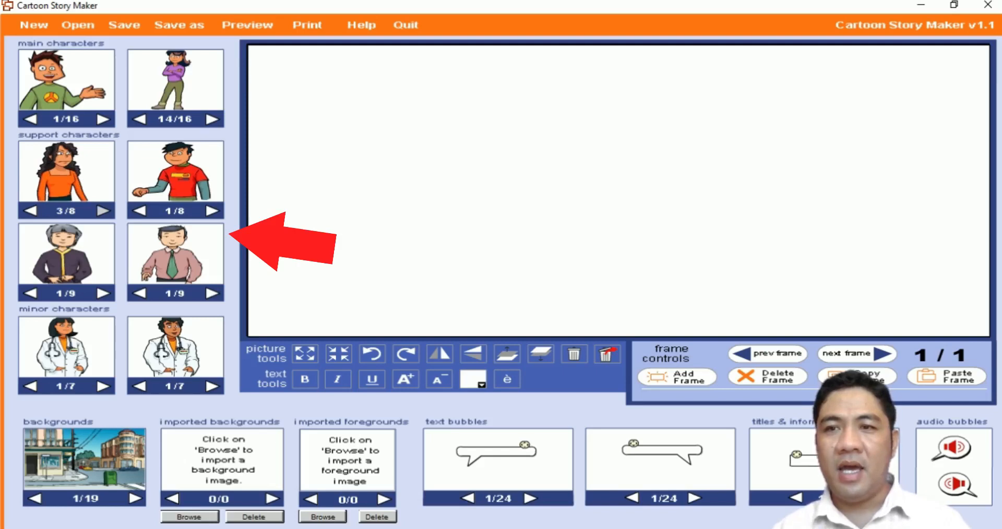
click(212, 211)
click(212, 211)
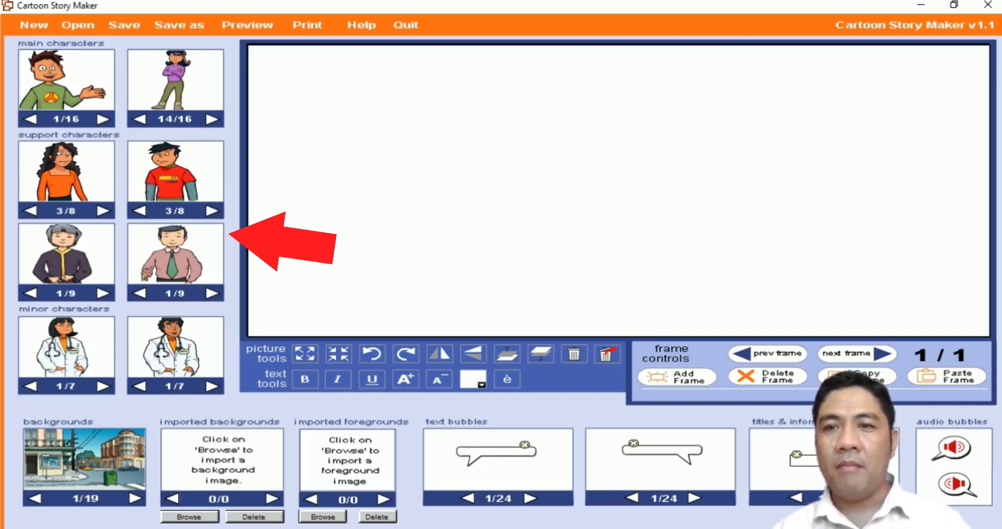
click(140, 211)
click(139, 293)
click(139, 293)
click(31, 293)
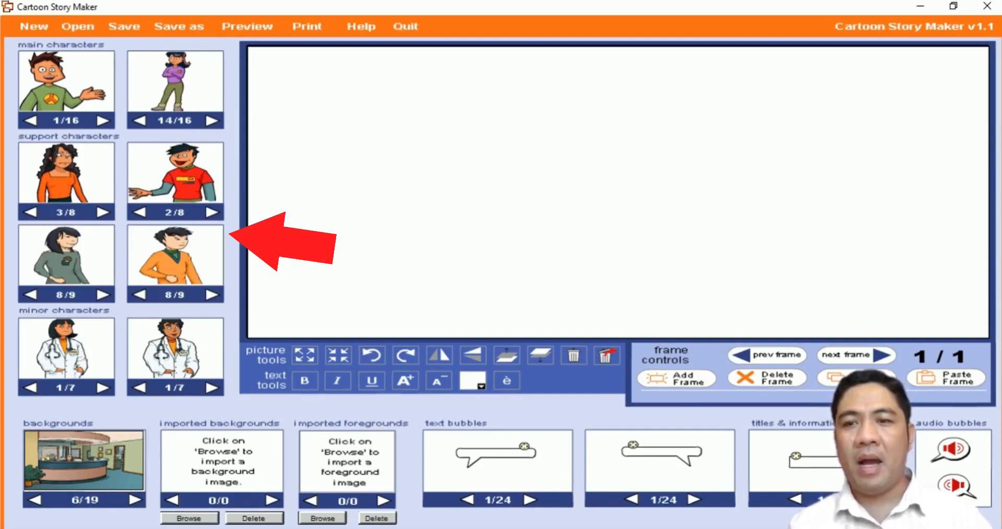
Look through the built-in background scenes
click(135, 500)
click(135, 500)
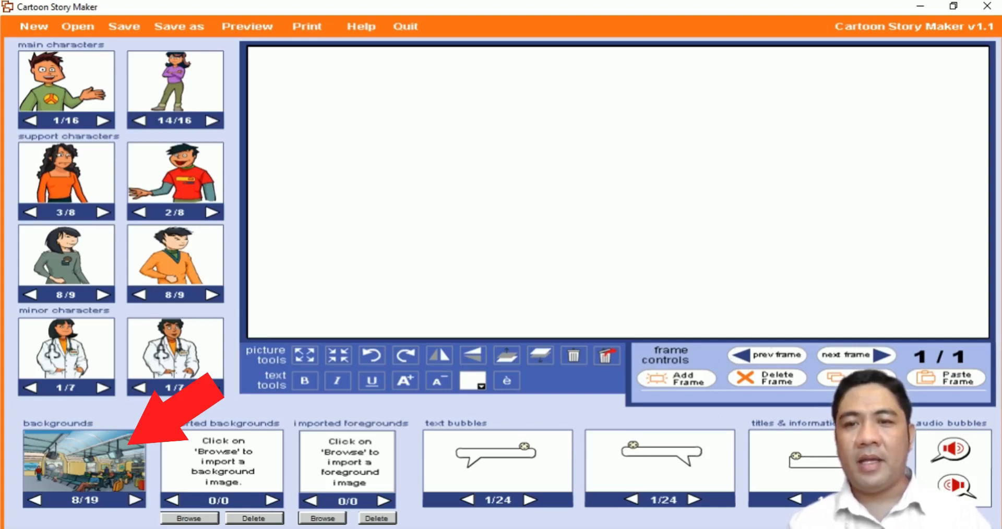
click(136, 500)
click(136, 500)
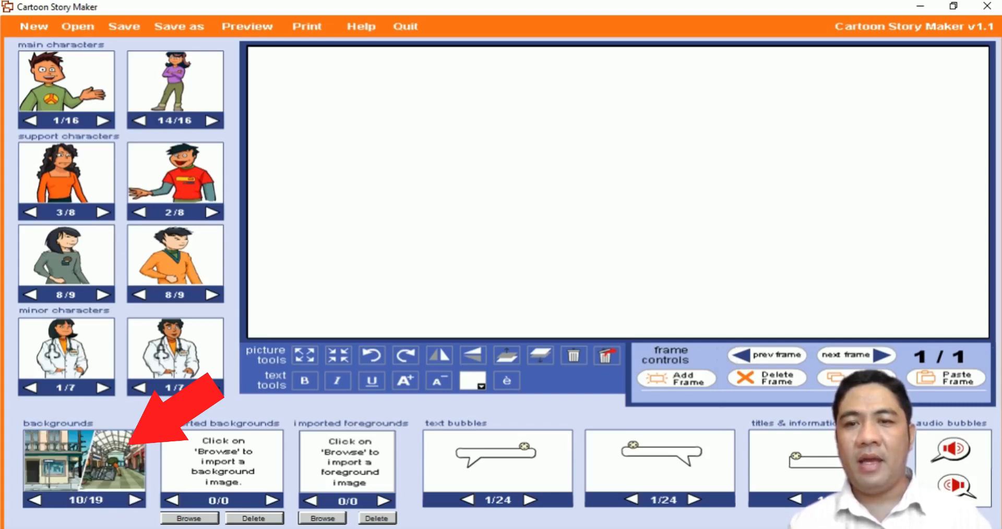
click(35, 500)
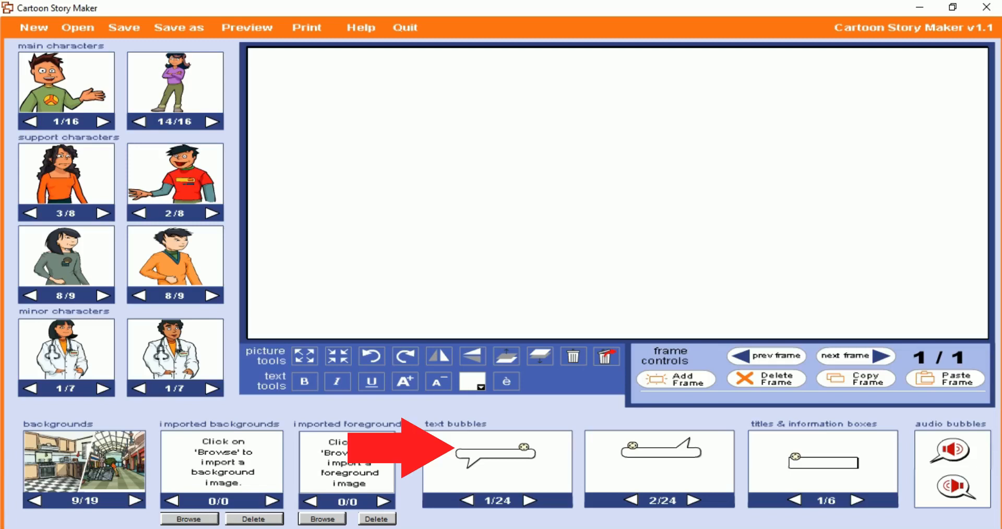
Examine the text bubble styles in both galleries and the available title and information boxes
click(529, 501)
click(529, 501)
click(631, 501)
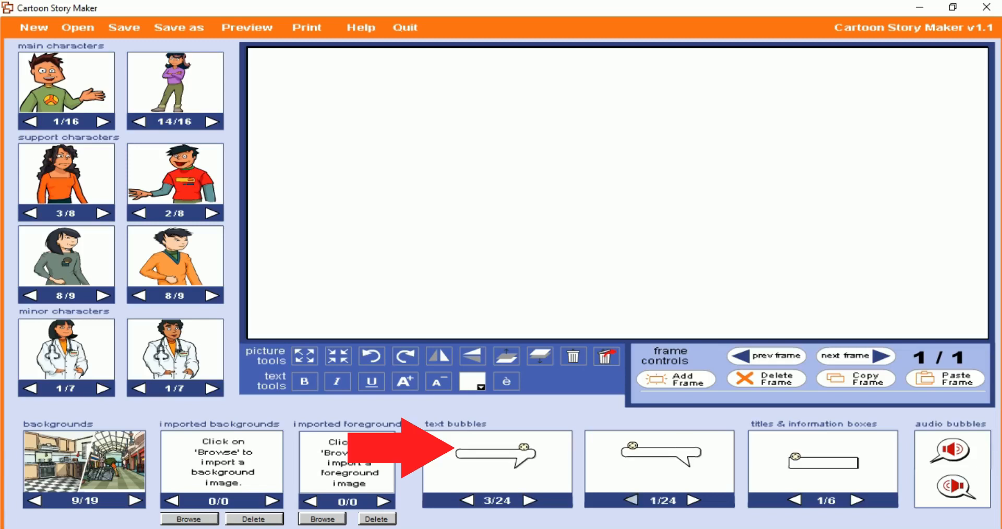
click(693, 500)
click(693, 501)
click(631, 501)
click(530, 500)
click(530, 501)
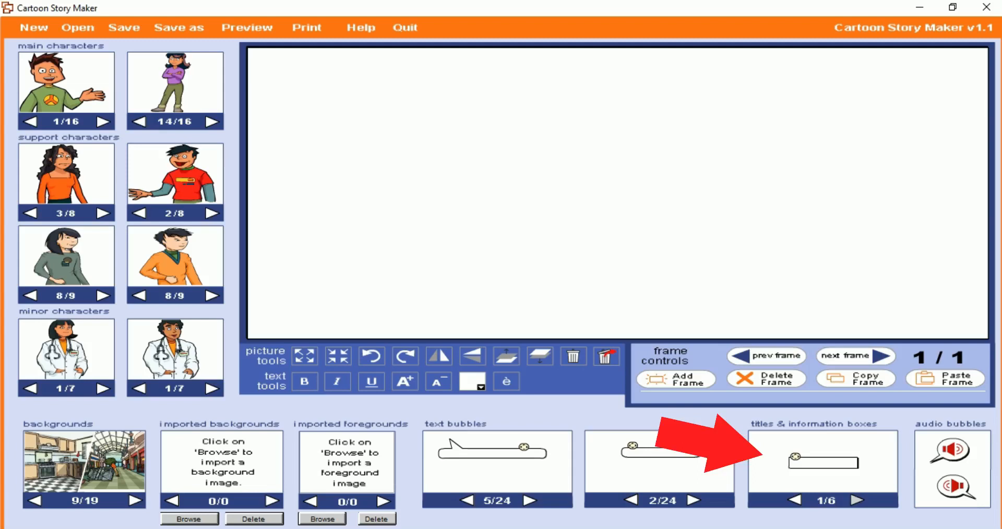
click(856, 500)
click(795, 500)
click(856, 500)
click(795, 500)
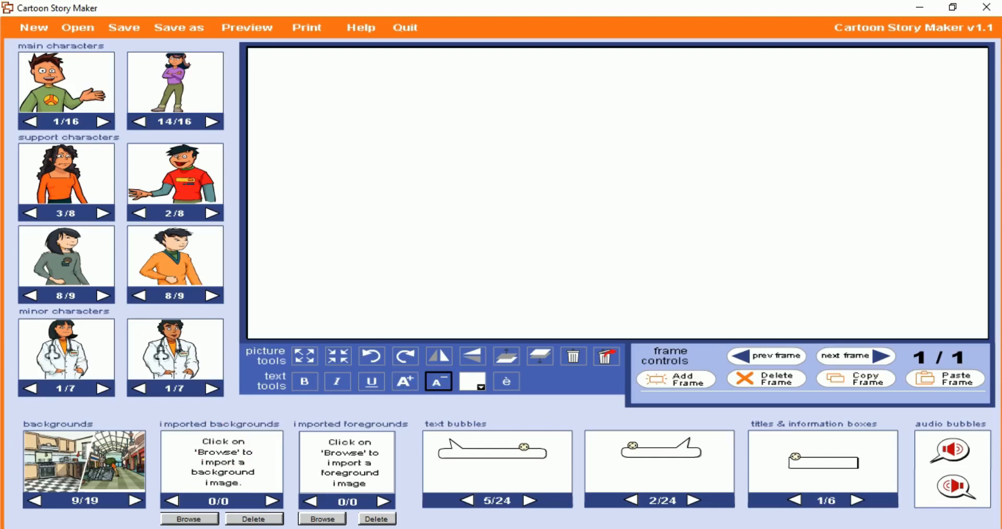
View the text colour palette and the accented letters list, closing each again
click(475, 383)
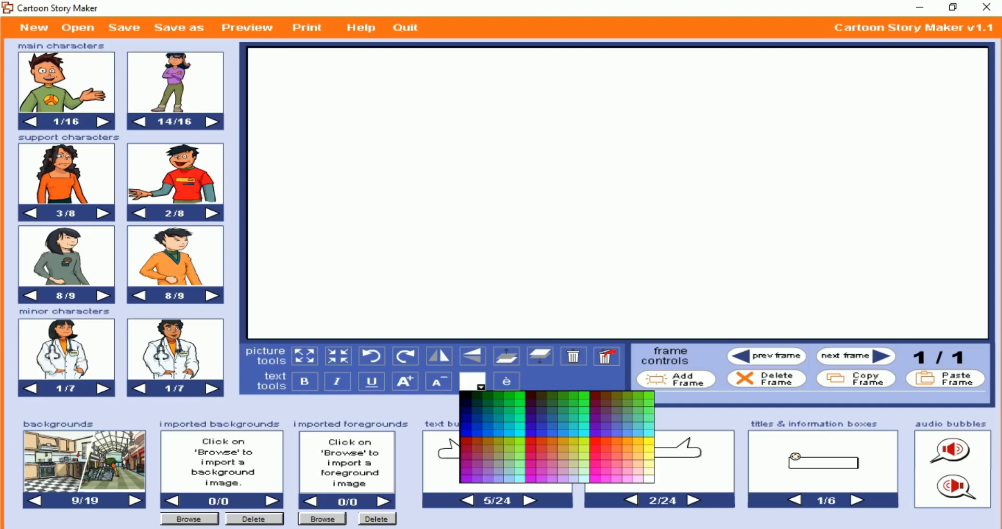
click(477, 383)
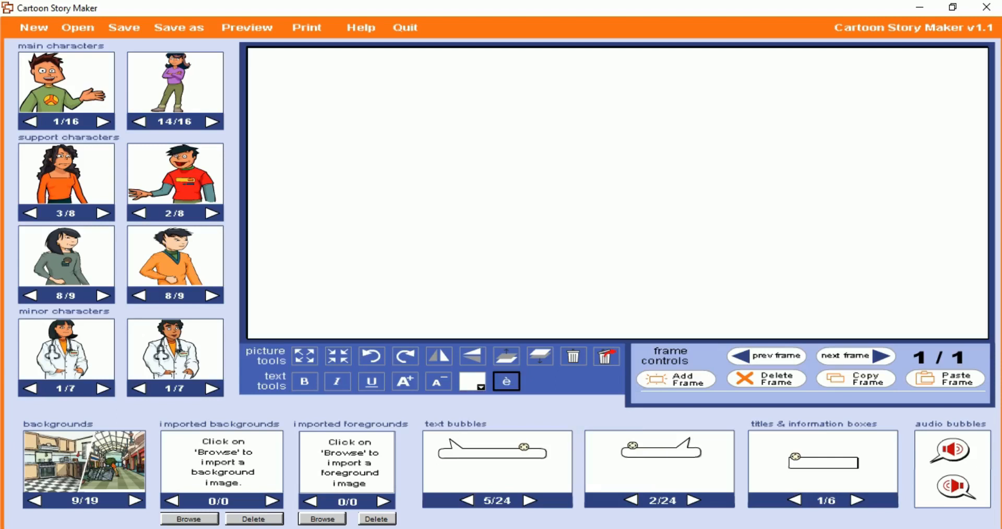
click(506, 382)
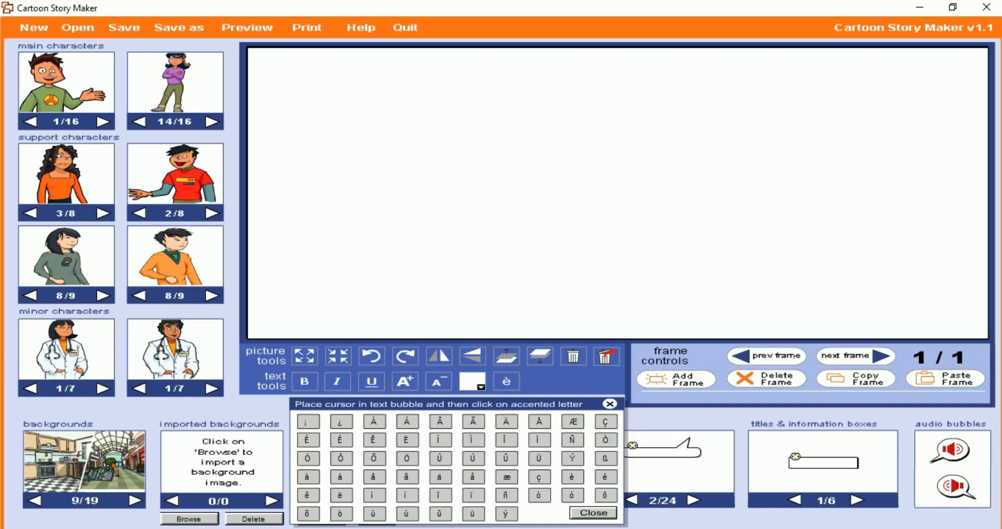
click(507, 382)
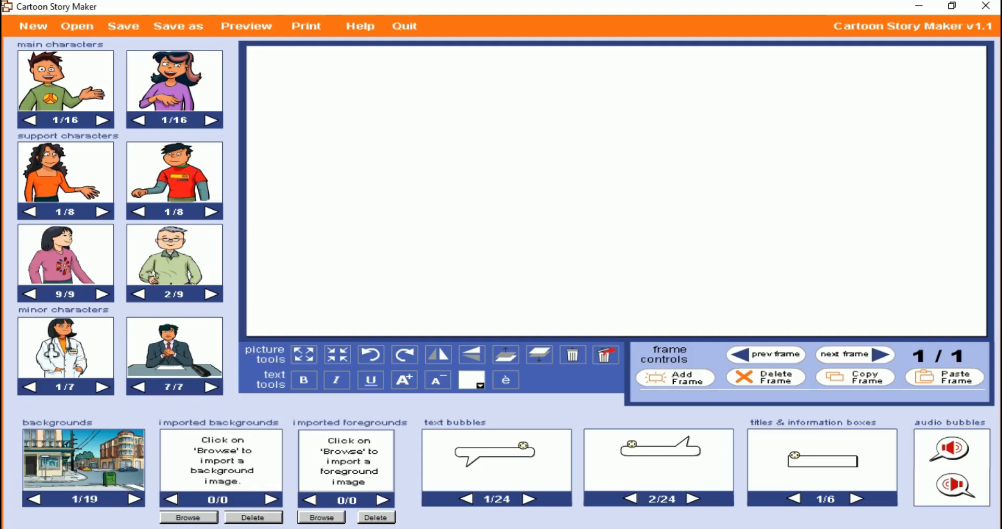
Place the green-shirted boy on the left of the frame and the red-shirted boy on the right, facing each other
drag(48, 84, 46, 84)
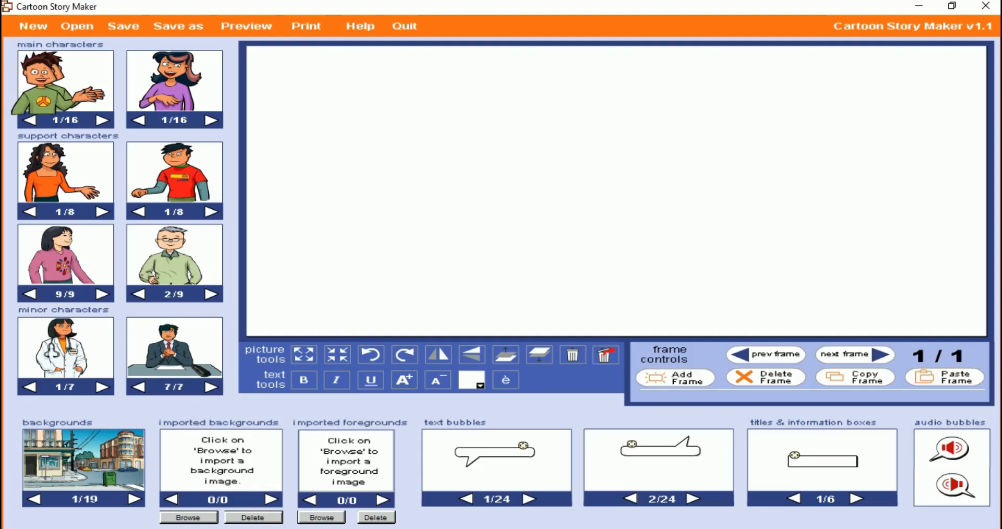
drag(51, 87, 507, 263)
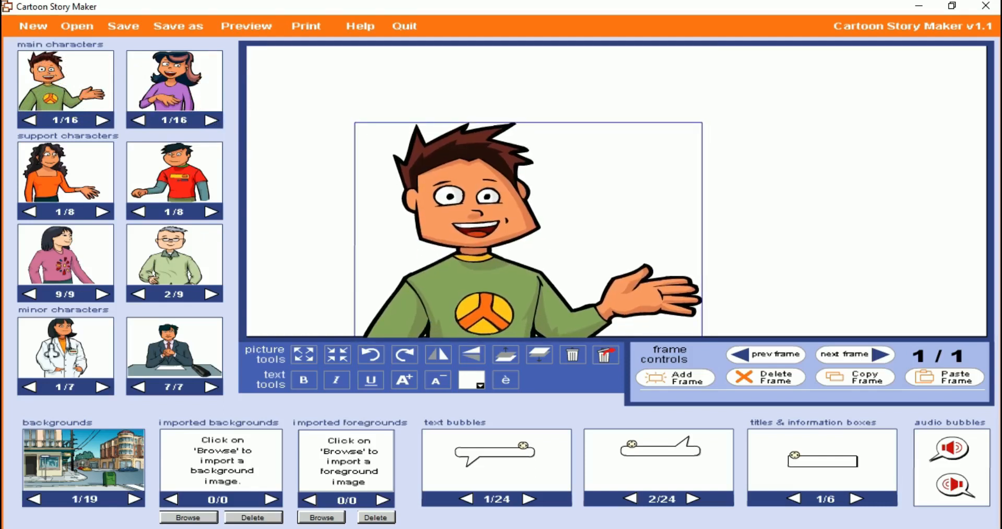
click(169, 76)
click(170, 181)
drag(170, 181, 795, 251)
drag(496, 285, 436, 264)
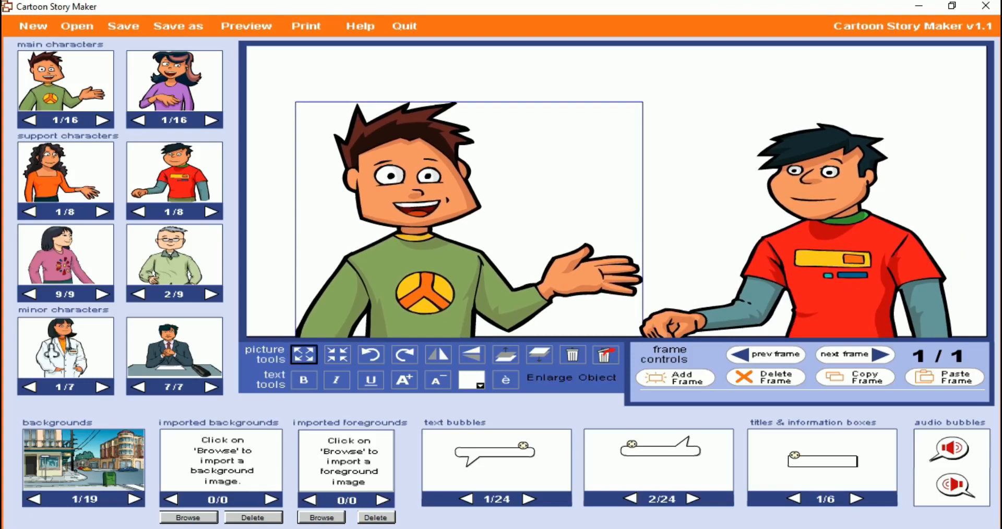
Try enlarging the green-shirted boy, and shrink both characters below their original size in the frame
click(304, 355)
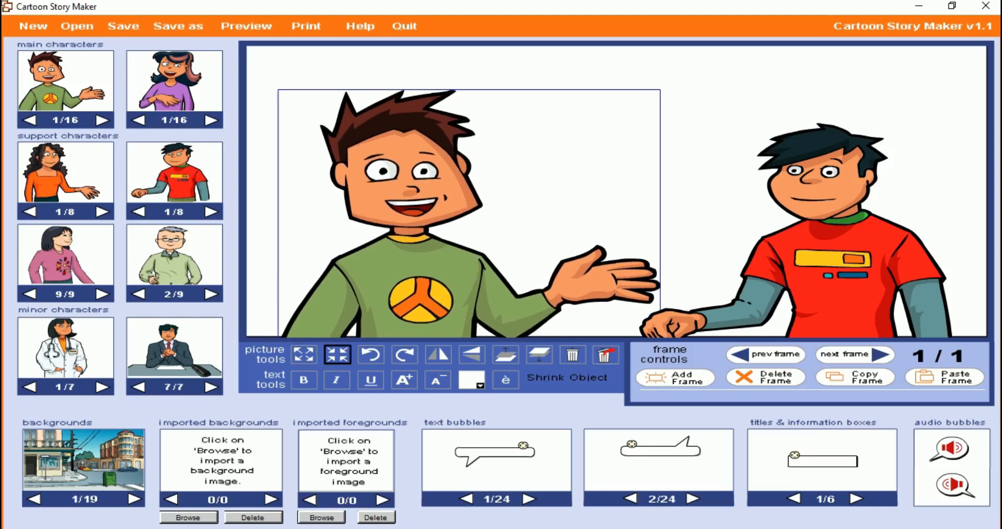
click(338, 355)
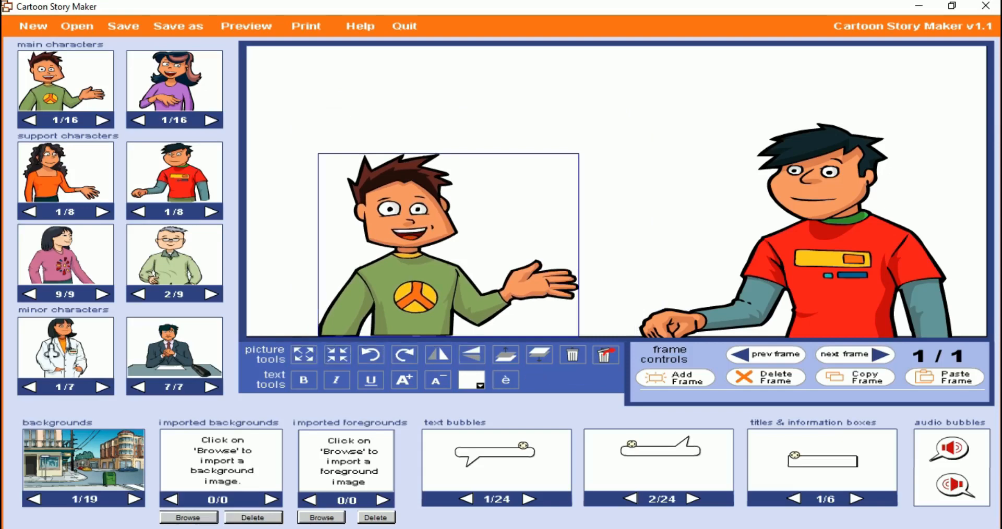
click(830, 261)
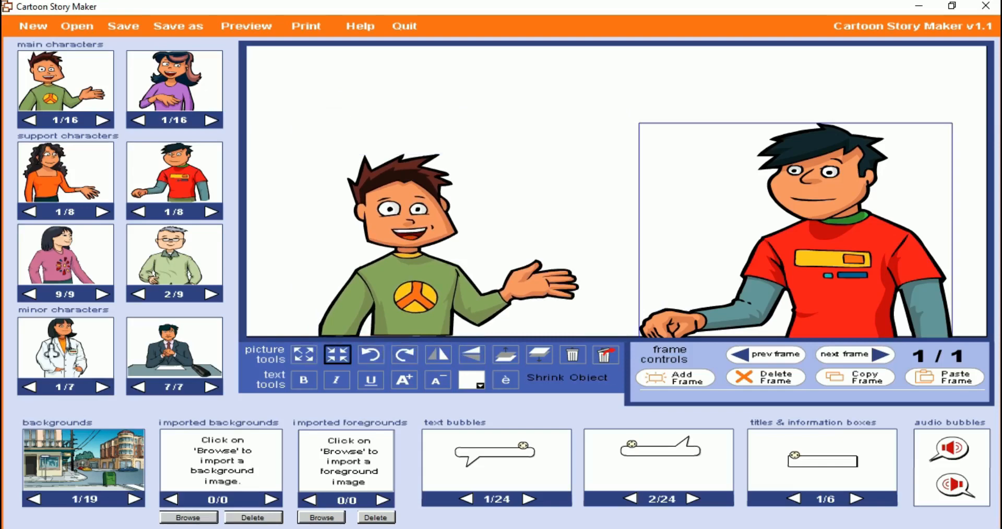
click(337, 355)
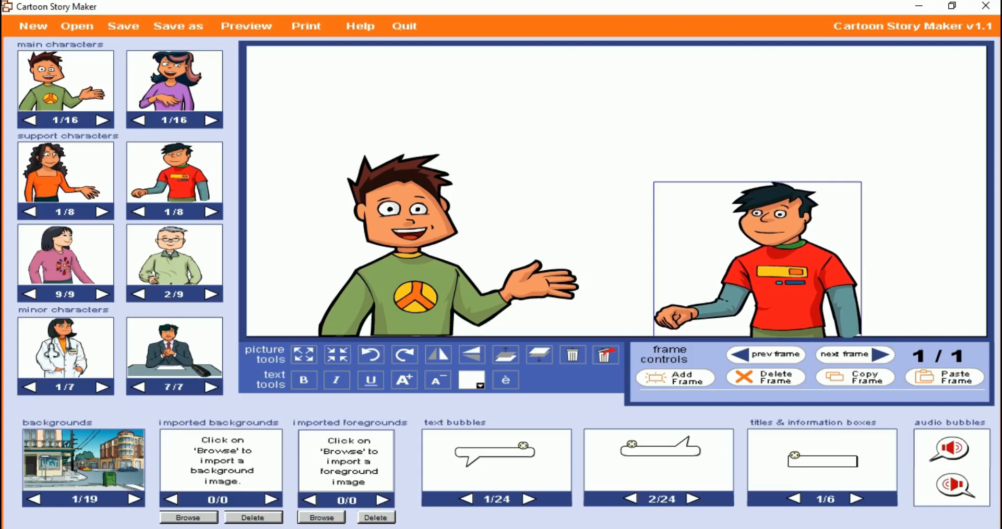
Look through the background scenes and place the street-corner scene, number 1 of 19, behind the two characters
drag(86, 461, 88, 463)
click(135, 499)
click(34, 499)
click(134, 499)
click(135, 499)
click(135, 499)
click(34, 499)
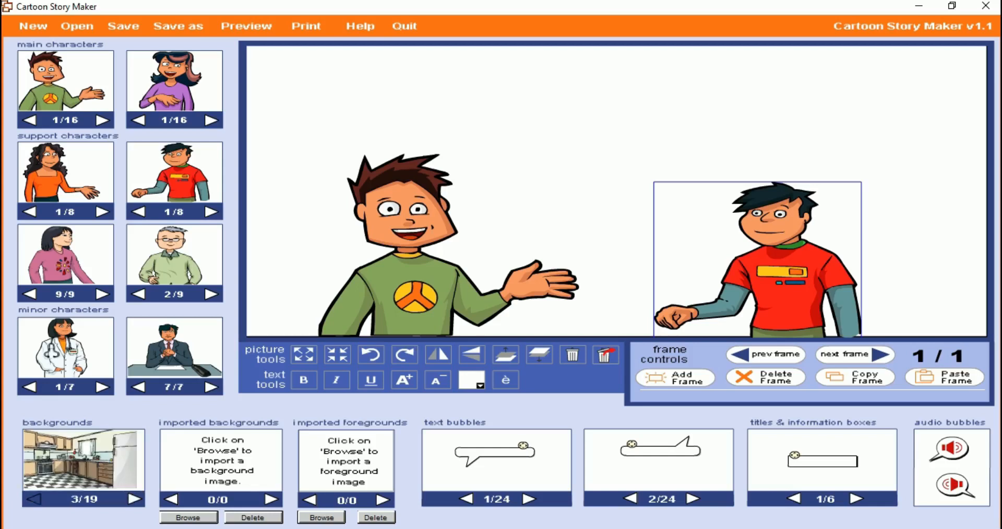
click(34, 499)
click(34, 499)
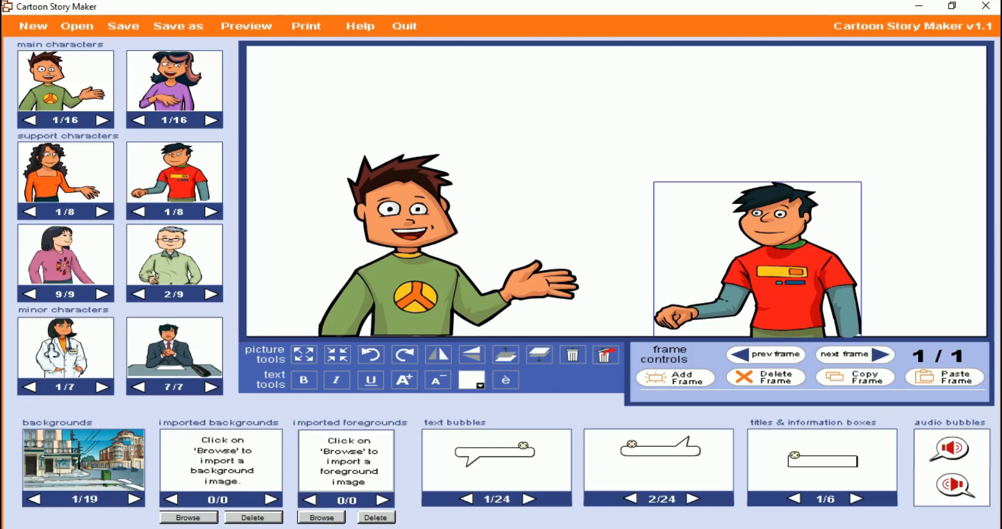
drag(84, 459, 650, 180)
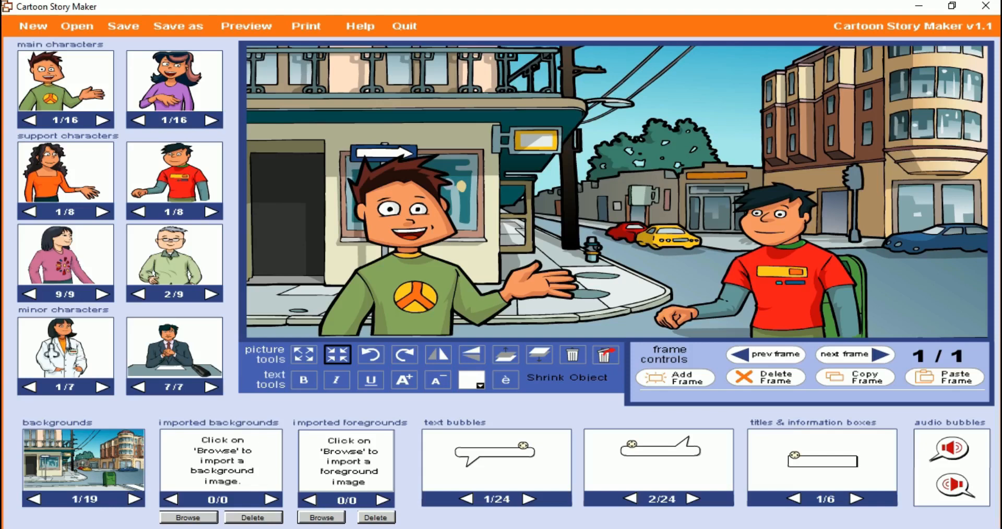
Try shrinking the street background and enlarge it again until it fills the whole frame
click(338, 355)
click(338, 355)
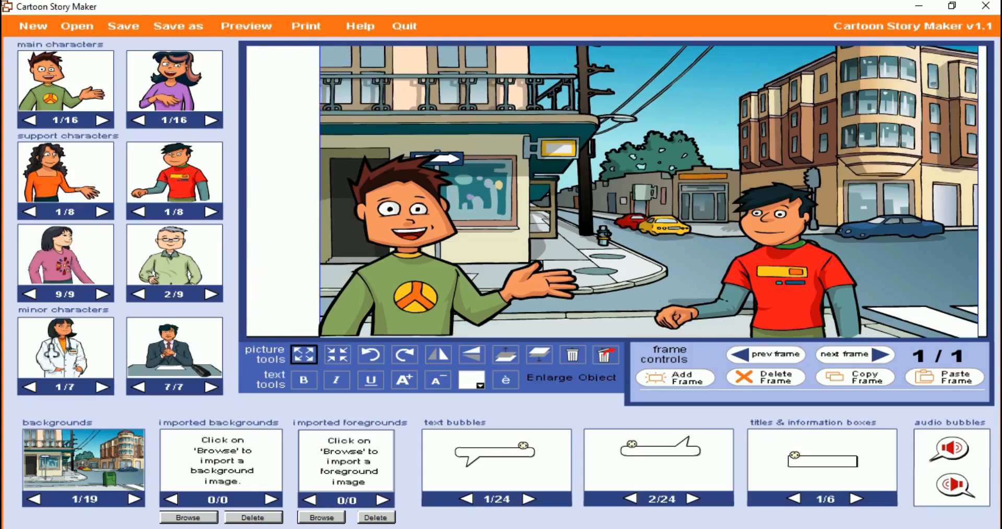
click(304, 355)
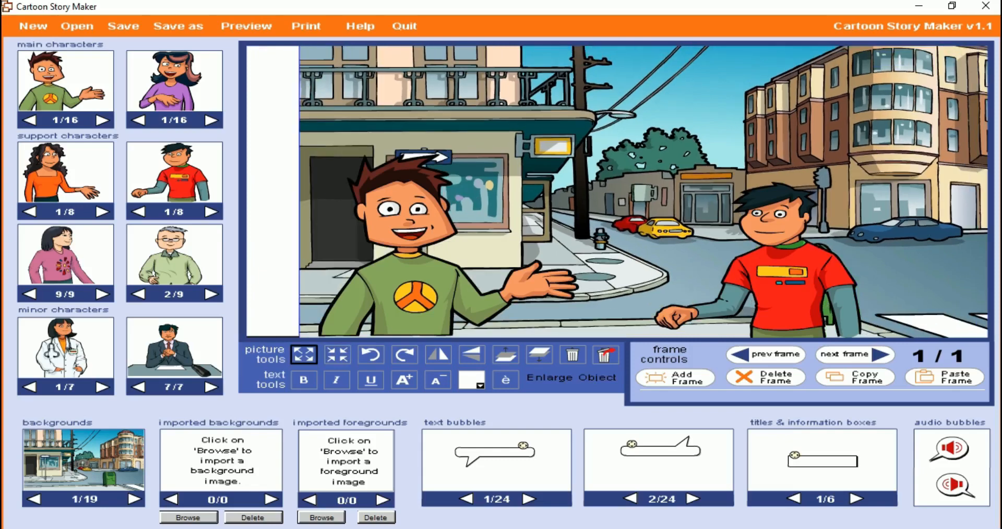
click(304, 355)
click(304, 355)
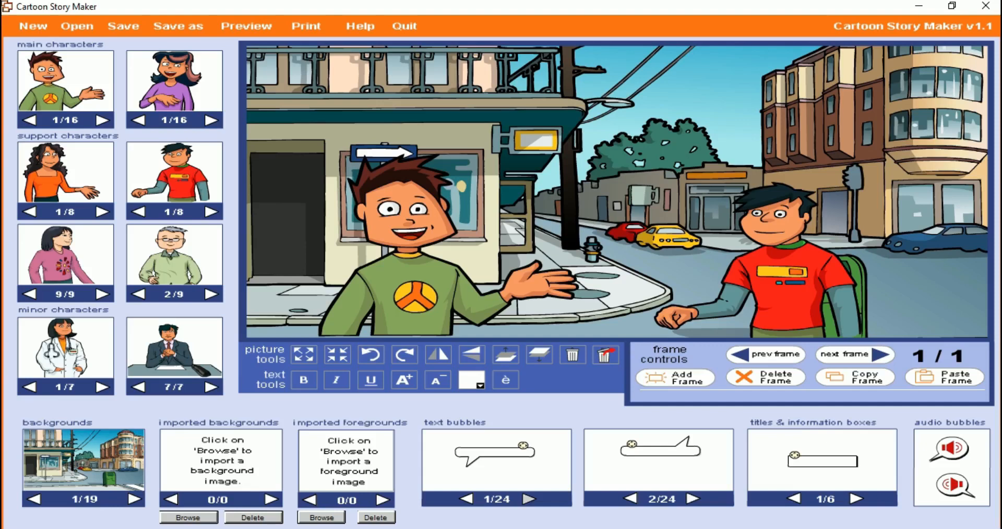
Choose the left-tailed text bubble number 10 of 24 and place it above the green-shirted boy's head
click(529, 499)
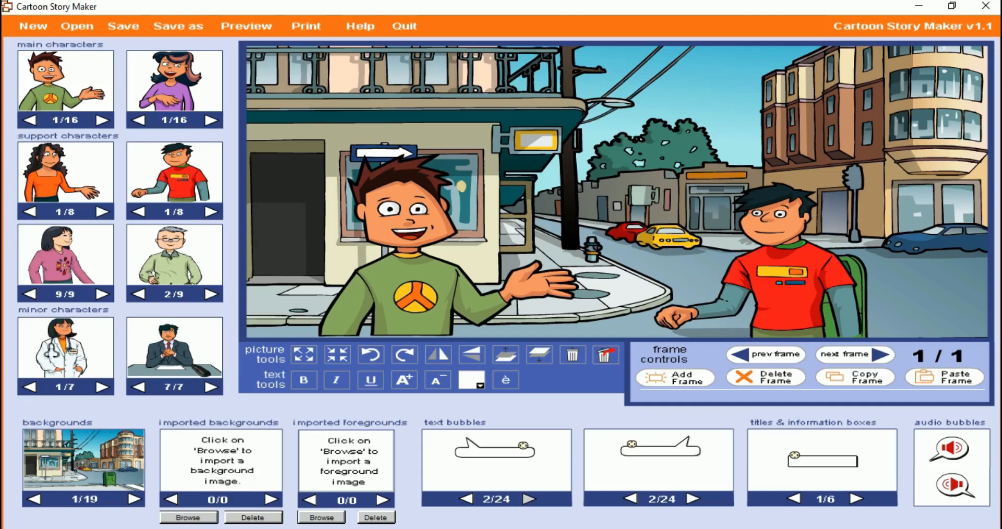
click(529, 499)
click(529, 499)
click(529, 499)
click(529, 499)
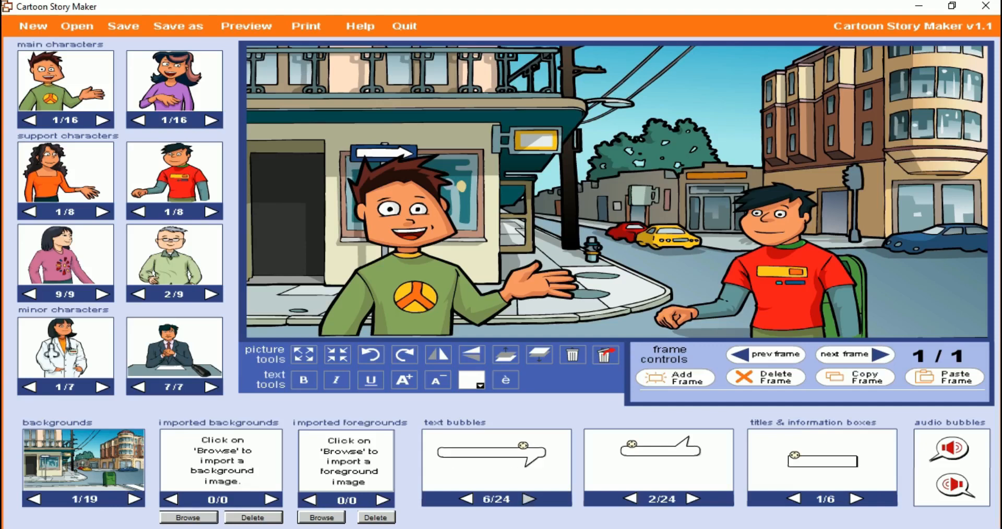
click(529, 499)
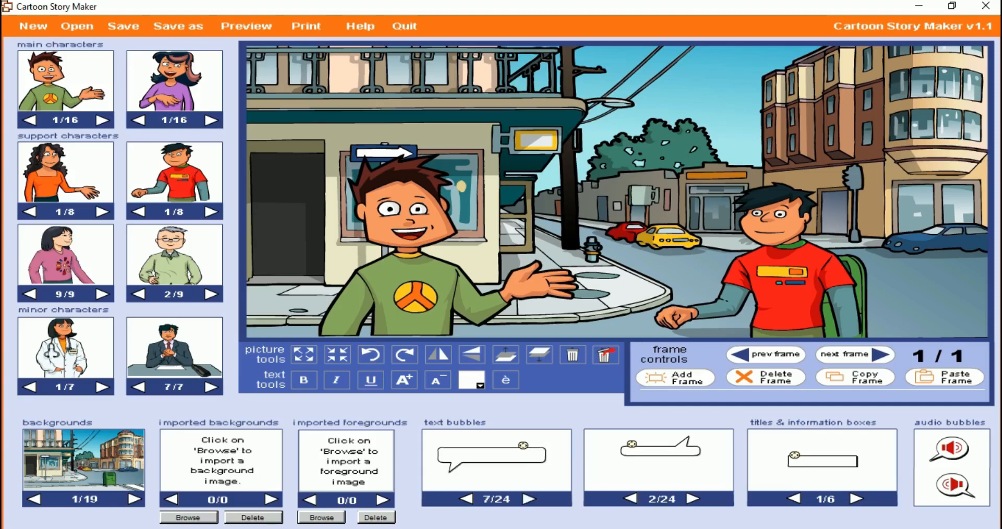
click(529, 499)
click(529, 499)
click(529, 499)
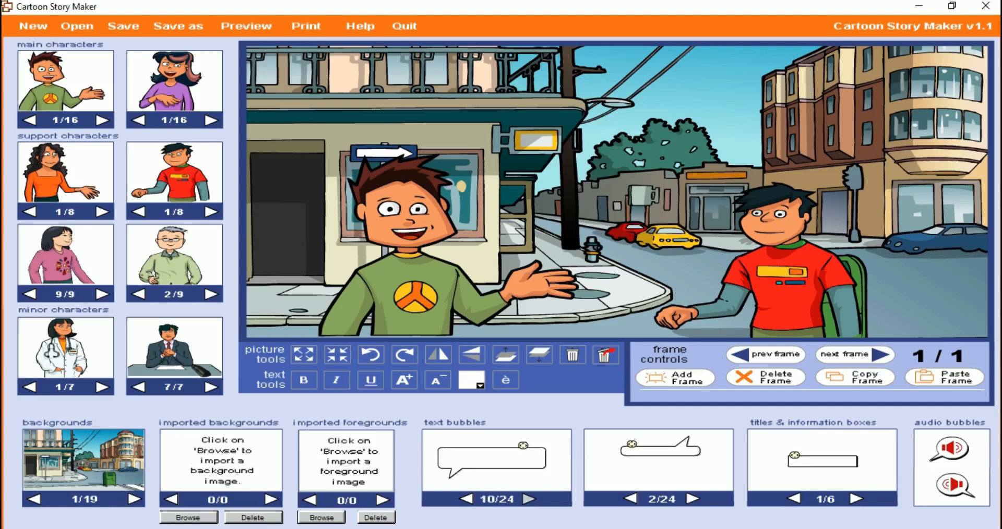
drag(523, 445, 572, 413)
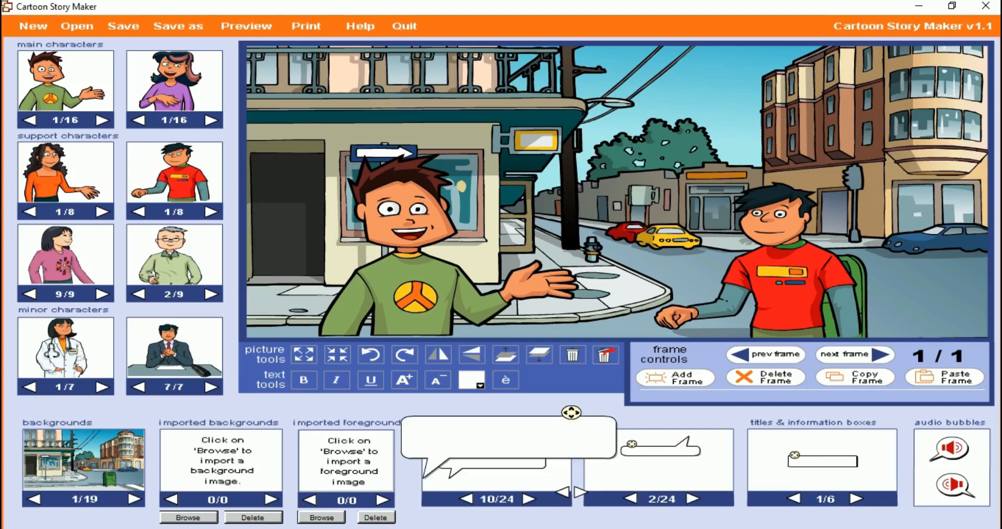
drag(571, 413, 606, 107)
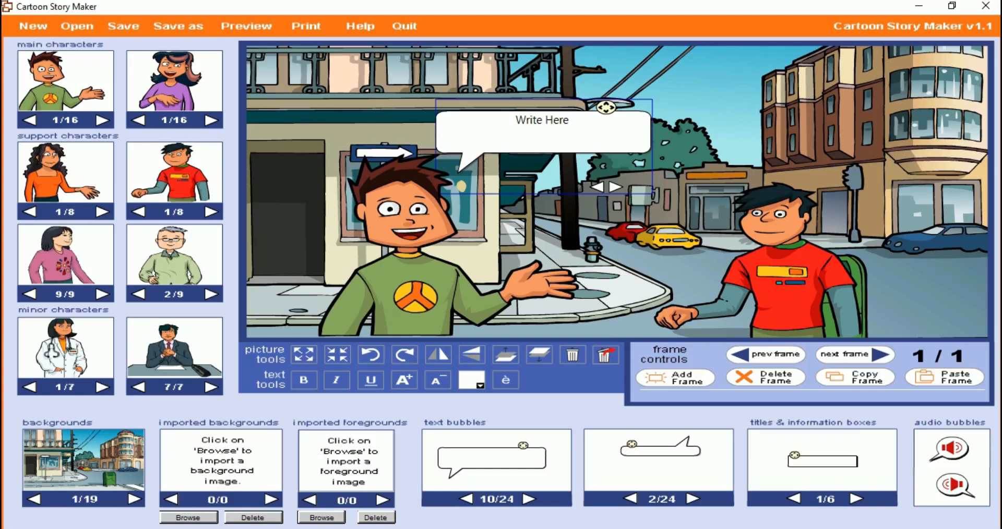
Place the right-tailed text bubble number 10 of 24 above the red-shirted boy and move him further right in the frame
drag(632, 444, 724, 97)
drag(788, 271, 866, 263)
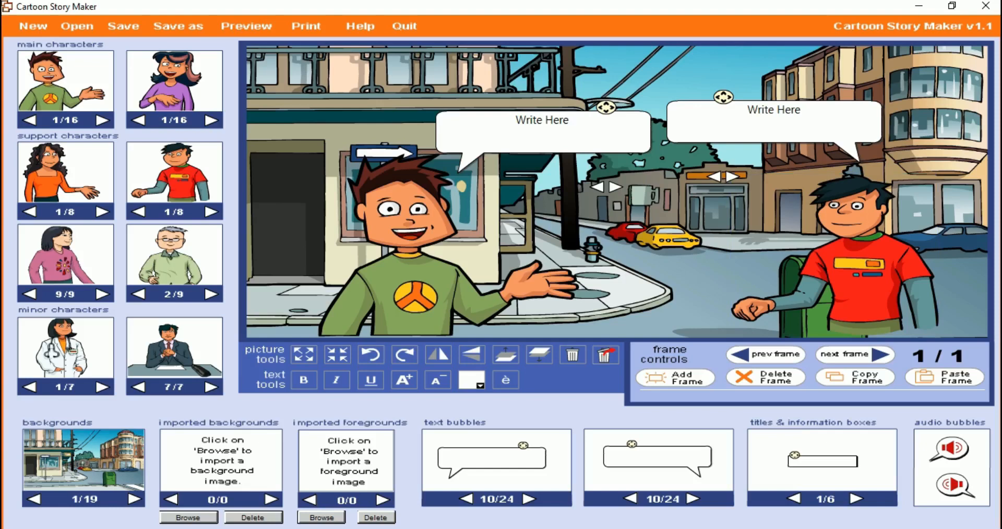
Replace the placeholder text in the green-shirted boy's bubble with "Hi! How are you?"
drag(569, 121, 515, 120)
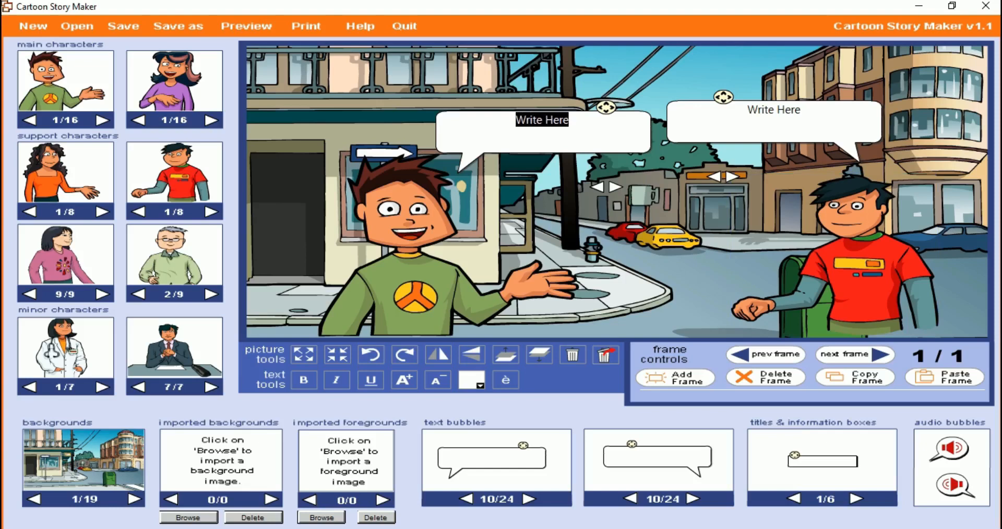
text(H)
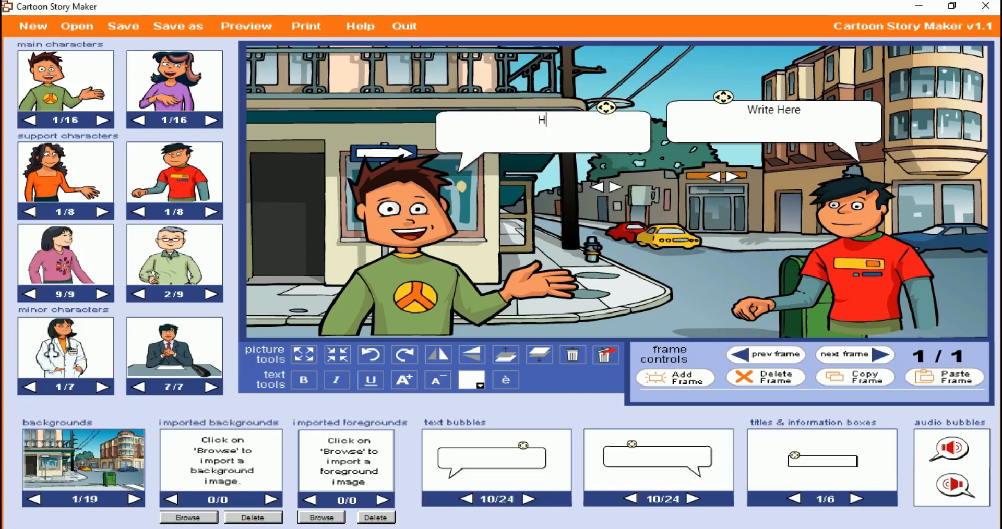
text(i! How are you?)
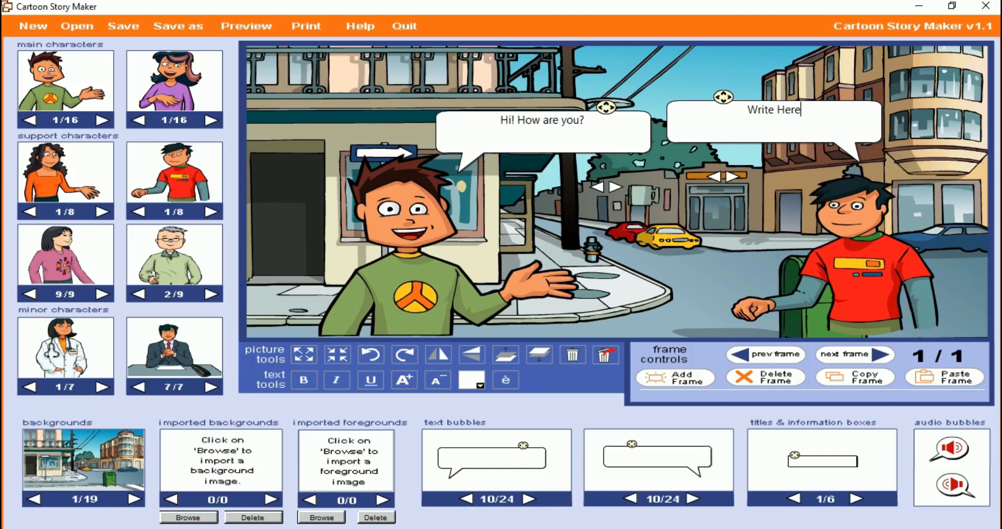
Replace the placeholder text in the red-shirted boy's bubble with "Fine! Thank You."
key(shift+Left)
key(shift+Left)
key(shift+Left)
key(shift+Left)
key(shift+Left)
key(shift+Left)
key(shift+Left)
key(shift+Left)
key(shift+Left)
key(shift+Left)
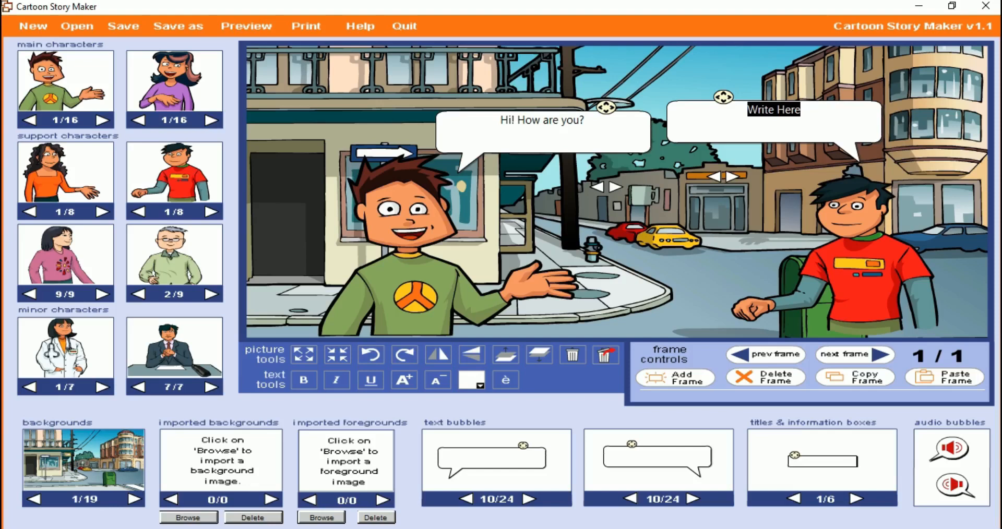
text(Fine! Thank You.)
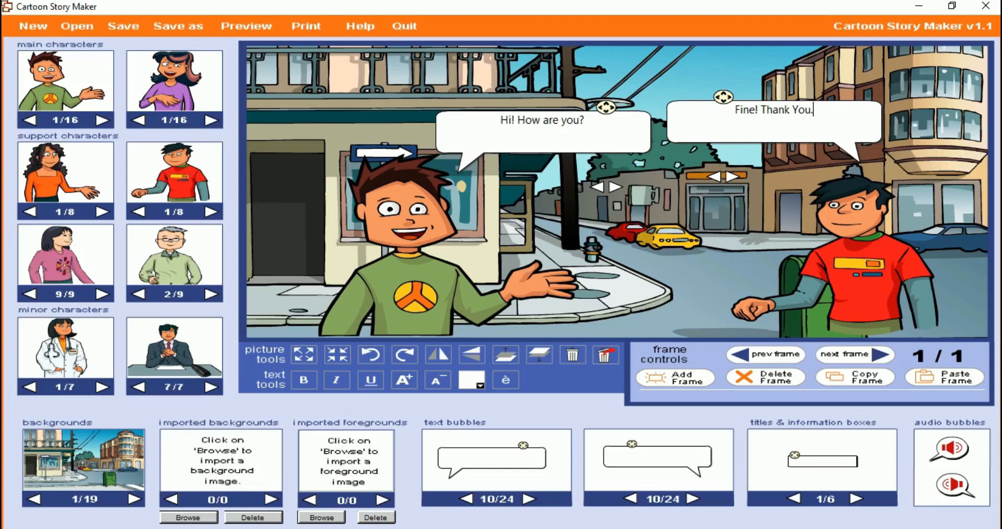
Place one audio bubble beside each boy's face, with each bubble's tail pointing toward its speaker
drag(950, 449, 514, 199)
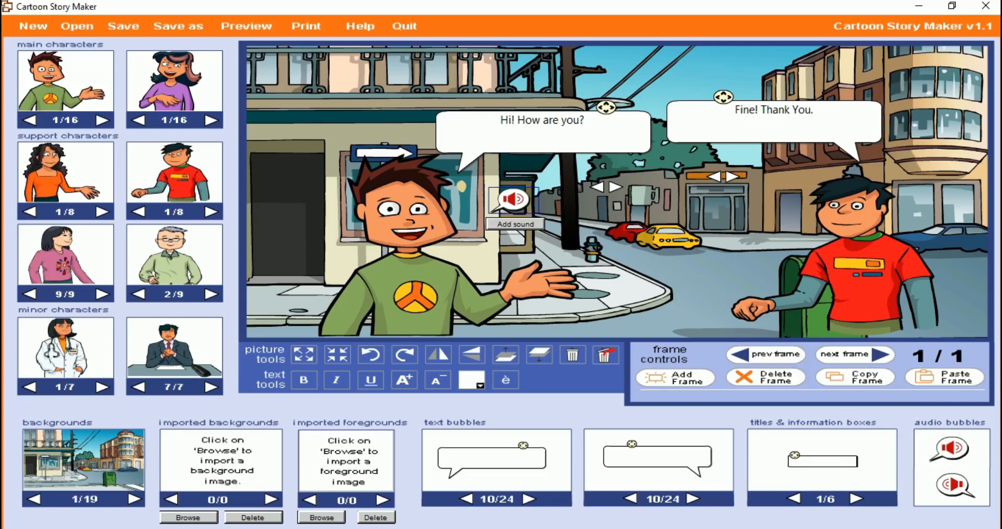
drag(954, 490, 769, 211)
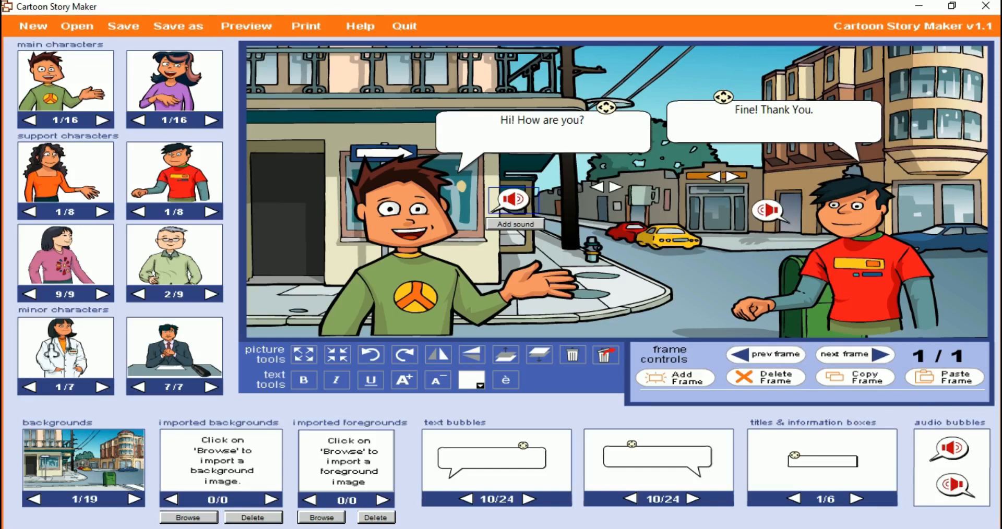
drag(769, 211, 769, 210)
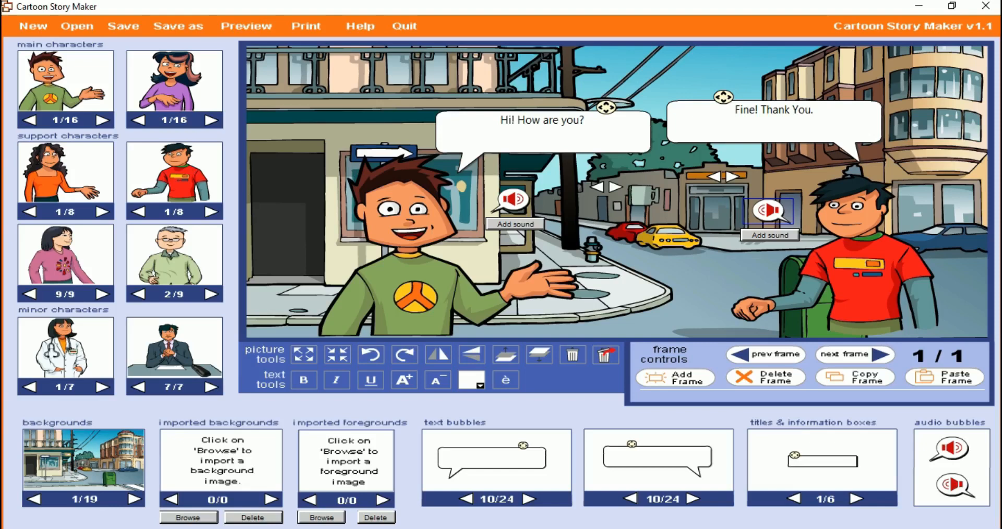
Add a new sound recording to the audio bubble beside the green-shirted boy and close the recorder
click(516, 223)
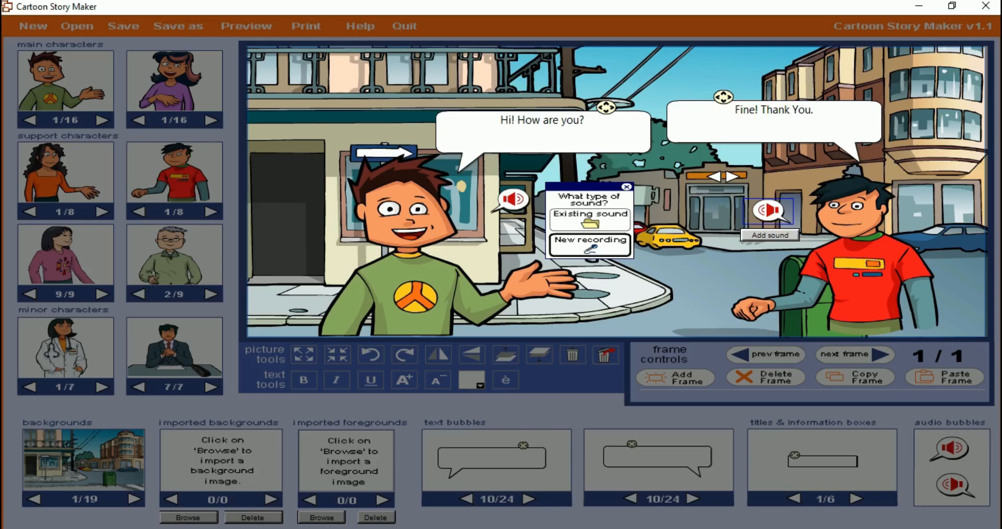
click(590, 244)
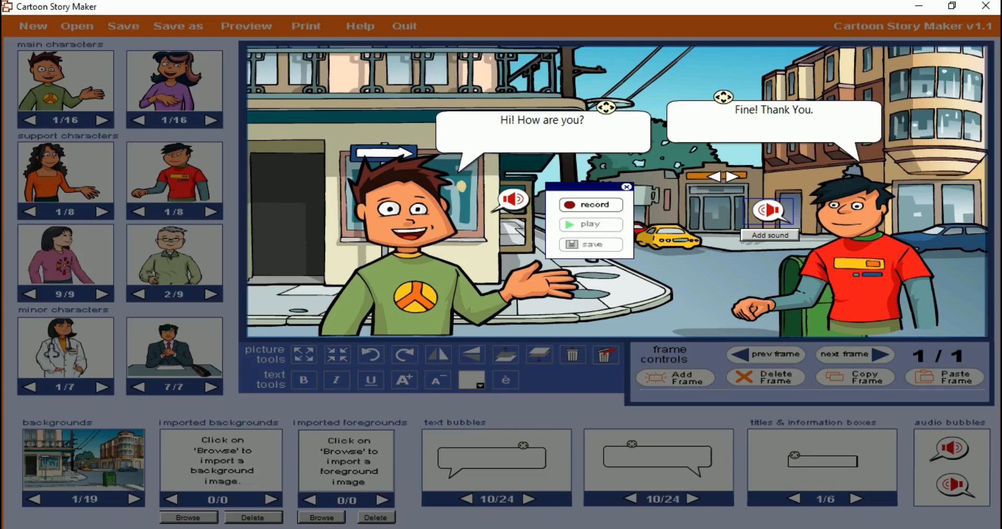
click(627, 186)
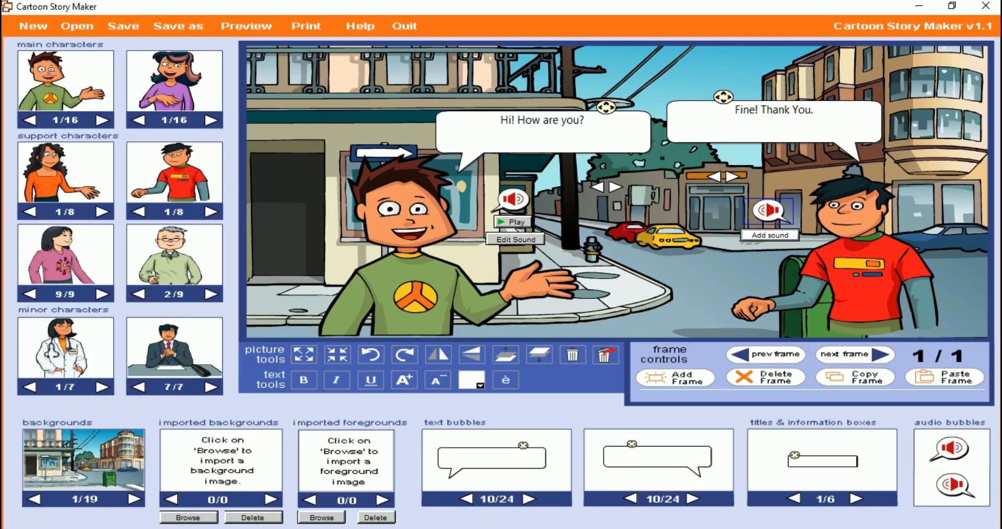
Record a new sound for the audio bubble beside the red-shirted boy and save it
click(771, 235)
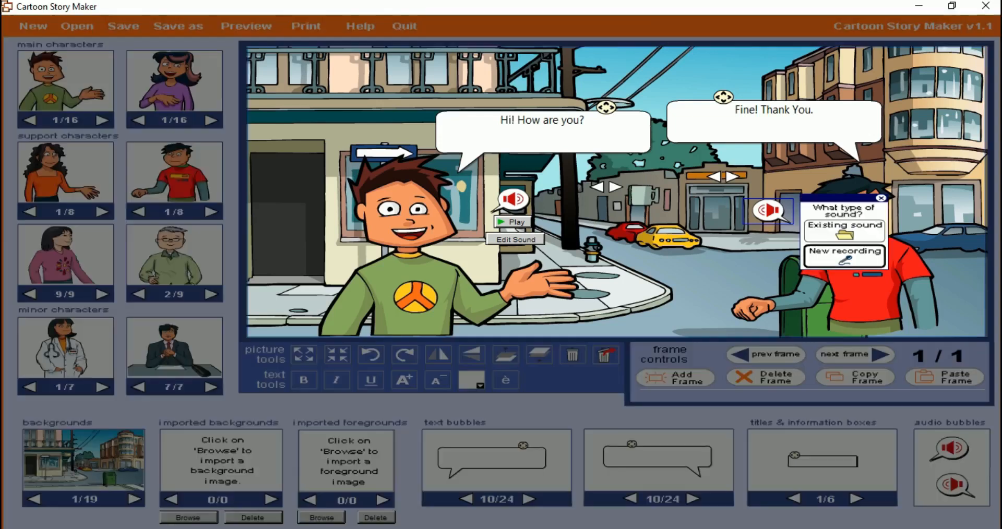
click(845, 256)
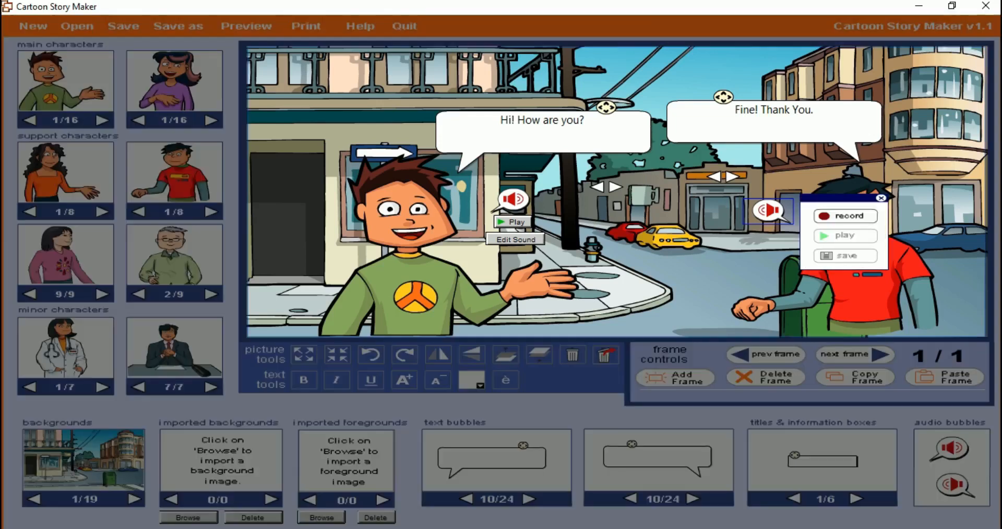
click(846, 216)
click(845, 216)
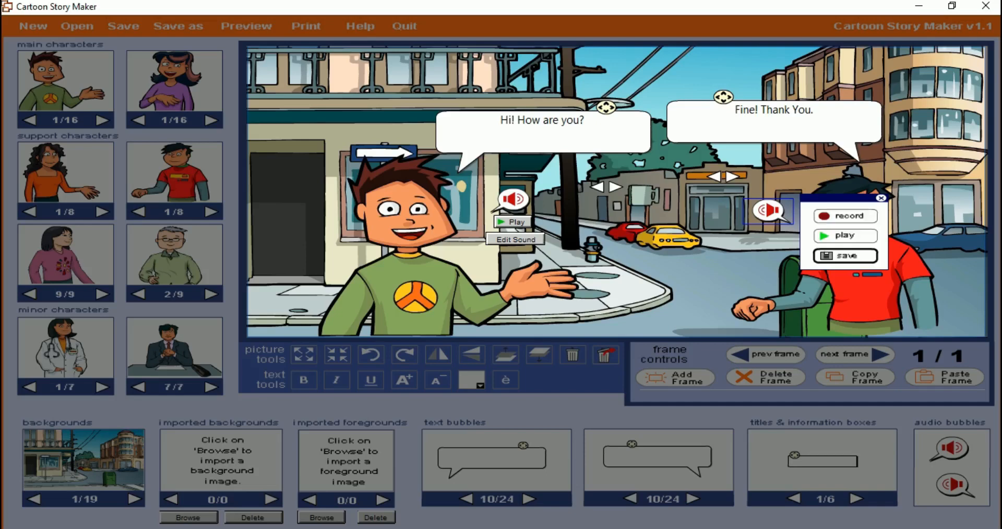
click(846, 256)
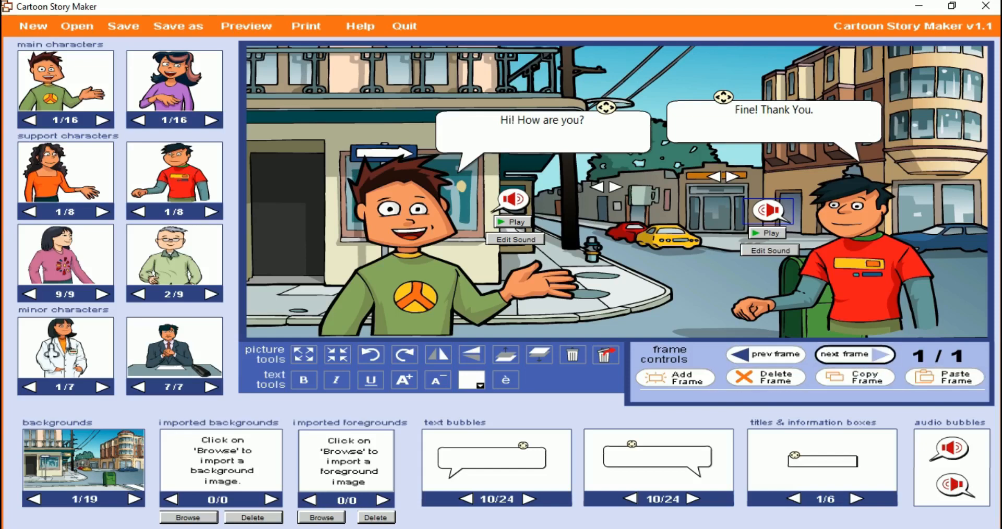
Add a second frame and place the green-shirted boy on its left and the red-shirted boy on its right
click(855, 355)
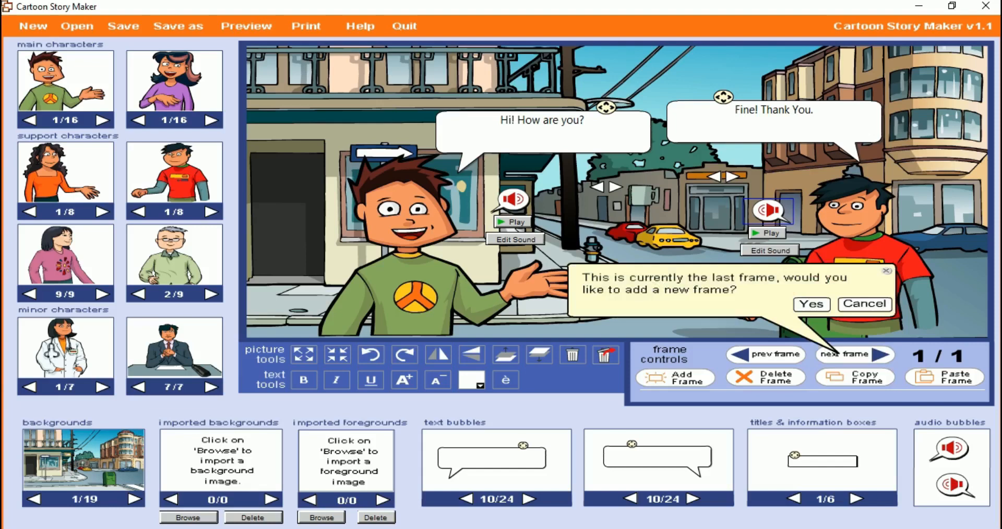
click(811, 304)
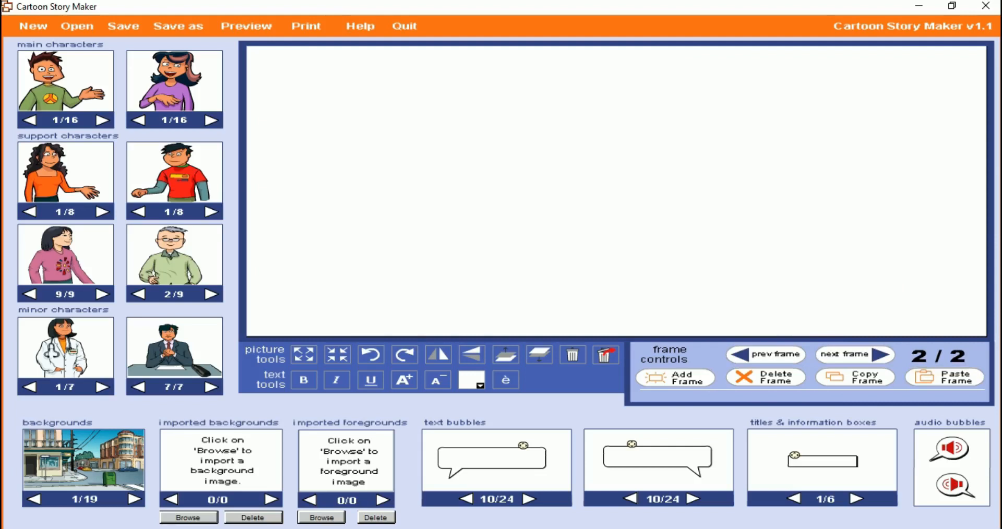
drag(62, 82, 515, 265)
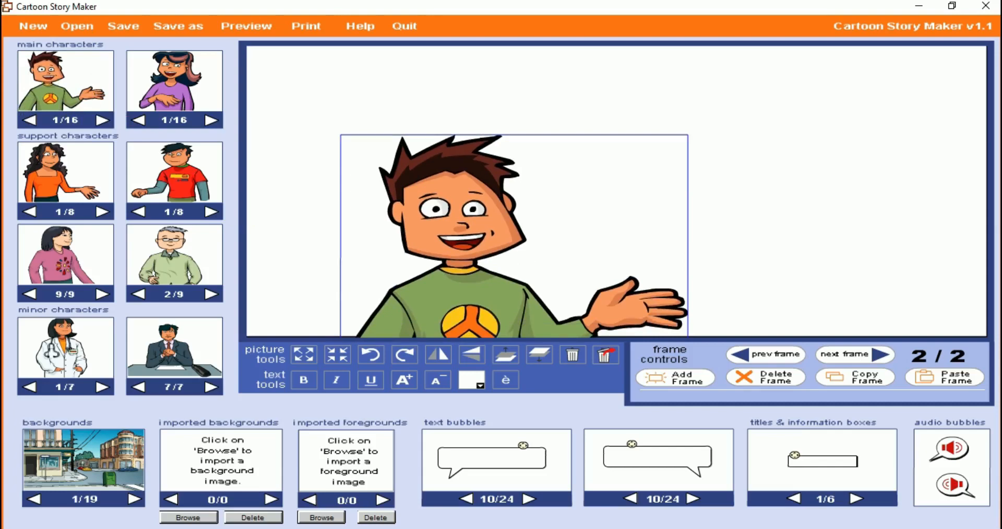
drag(163, 176, 774, 256)
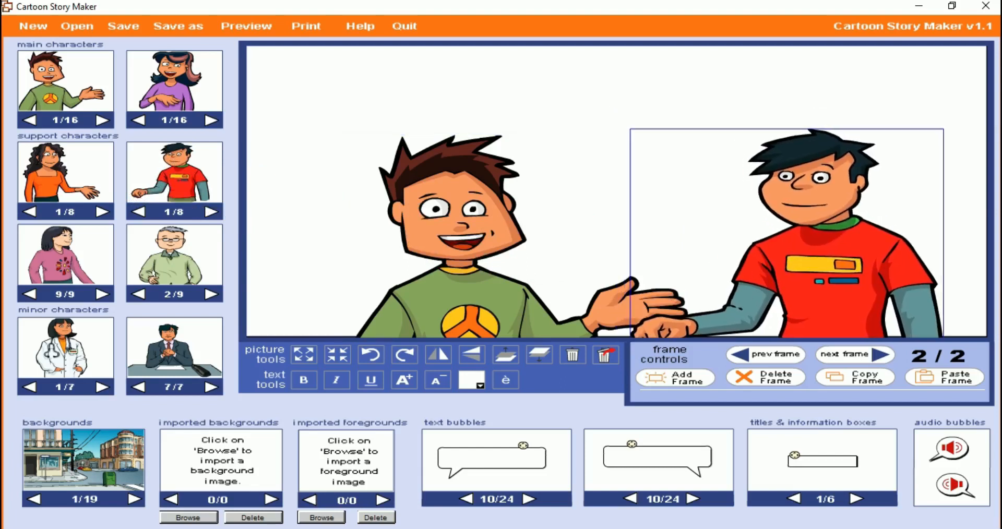
Place the station waiting-hall scene, background number 7 of 19, behind the two boys in frame 2
click(135, 499)
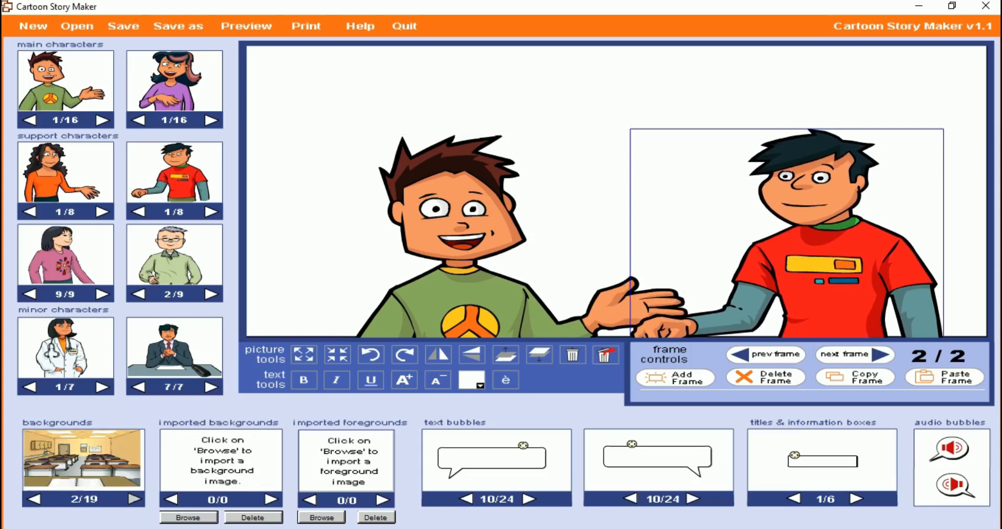
click(135, 499)
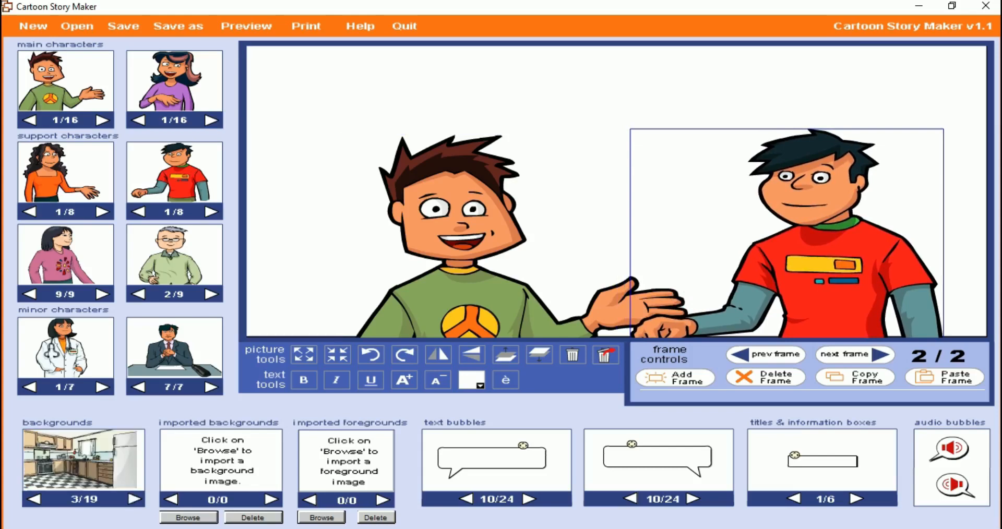
click(135, 499)
click(134, 499)
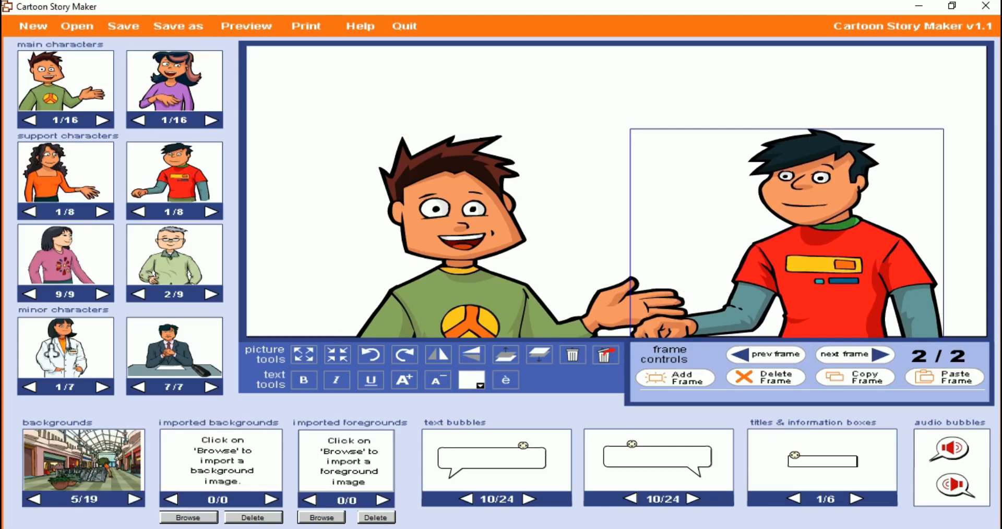
click(135, 499)
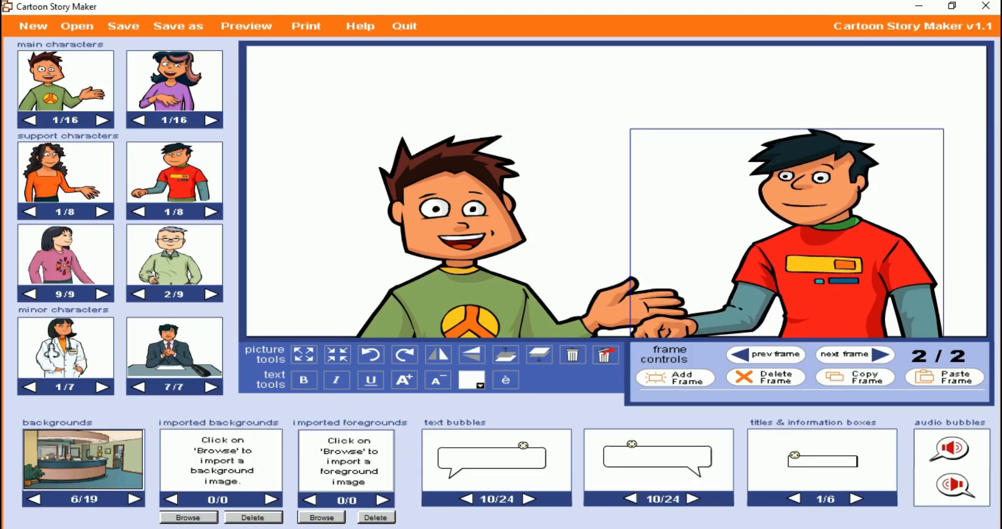
click(135, 499)
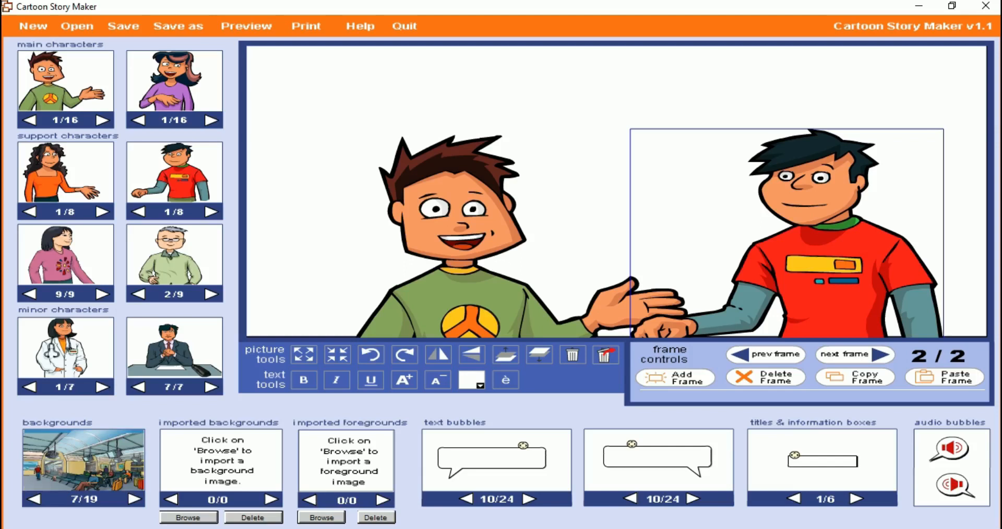
drag(95, 472, 602, 181)
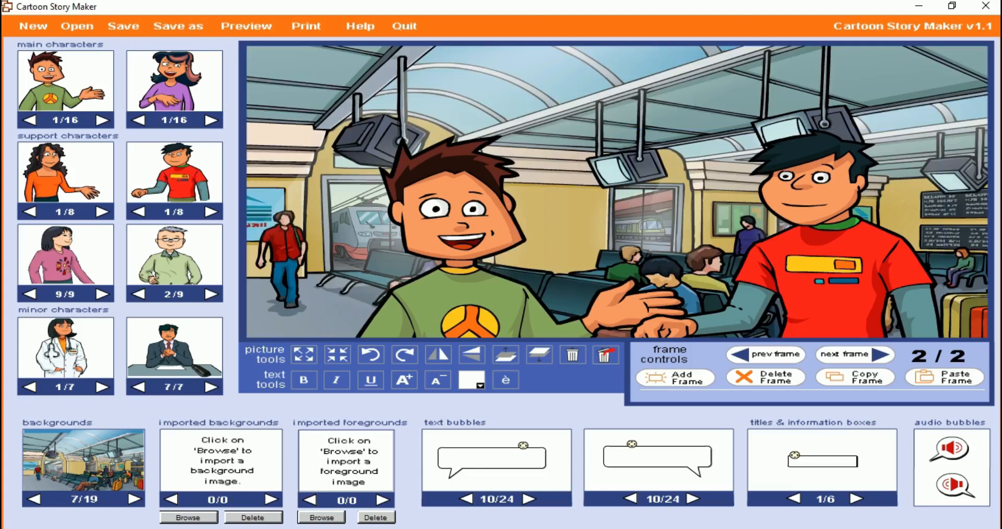
Place the left- and right-tailed text bubbles number 10 of 24 above the green-shirted and red-shirted boys in frame 2
drag(523, 447, 552, 427)
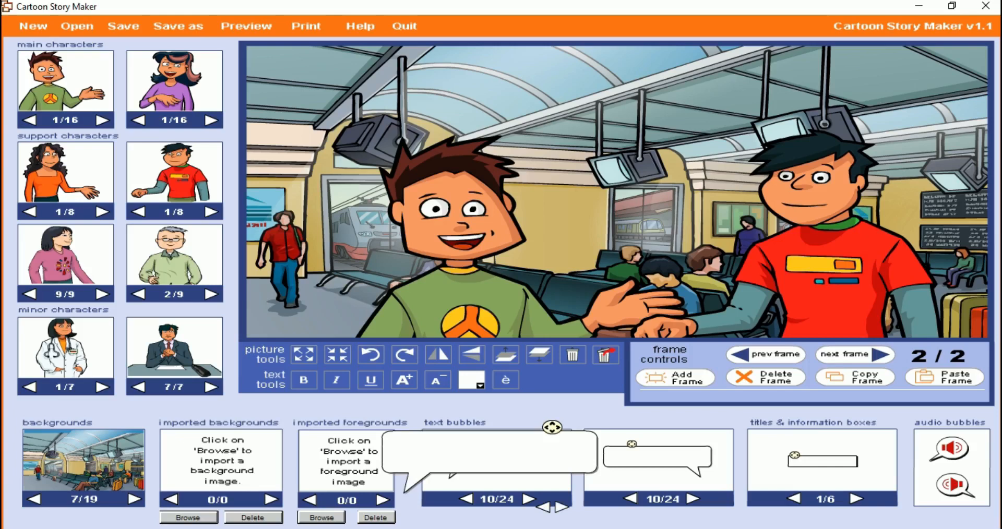
drag(553, 427, 647, 53)
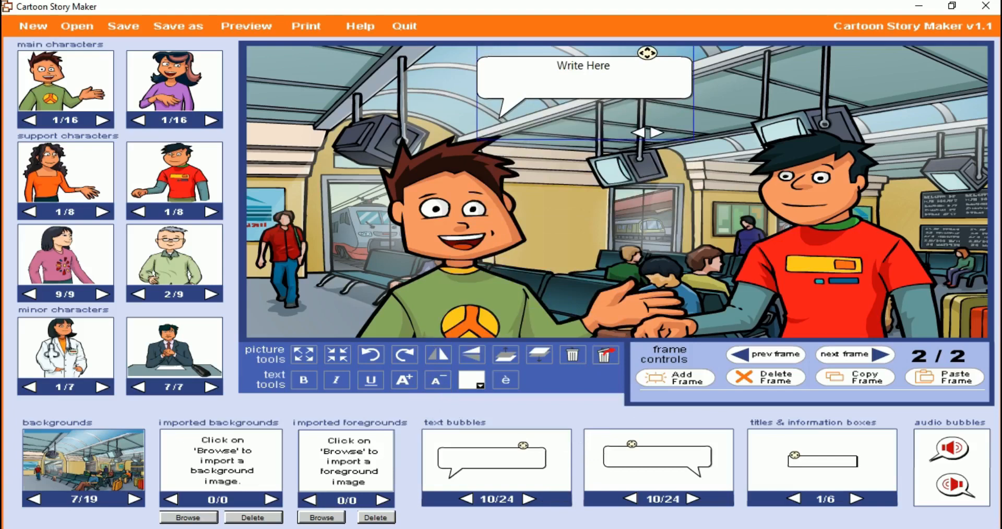
drag(632, 444, 766, 59)
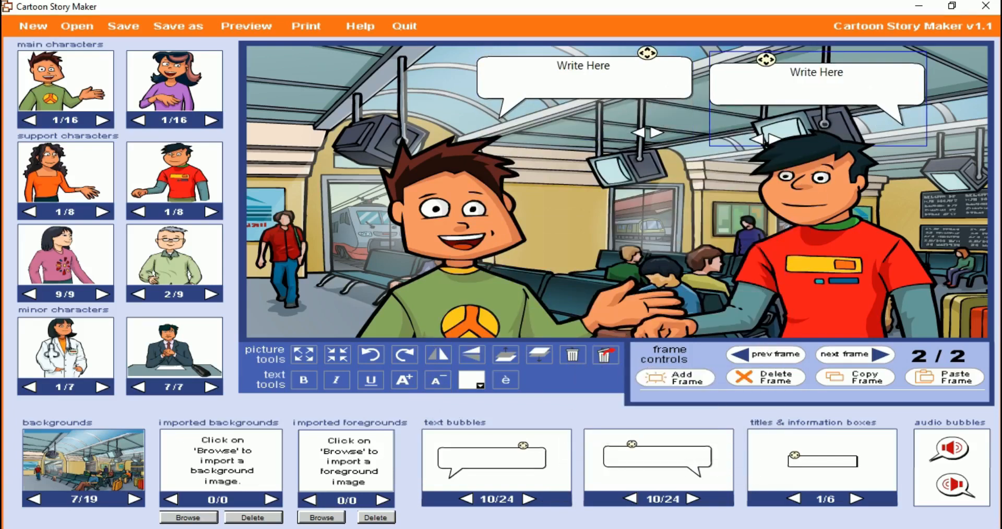
Place a left- and a right-tailed audio bubble between the two boys in frame 2, and add a third frame
drag(949, 448, 569, 162)
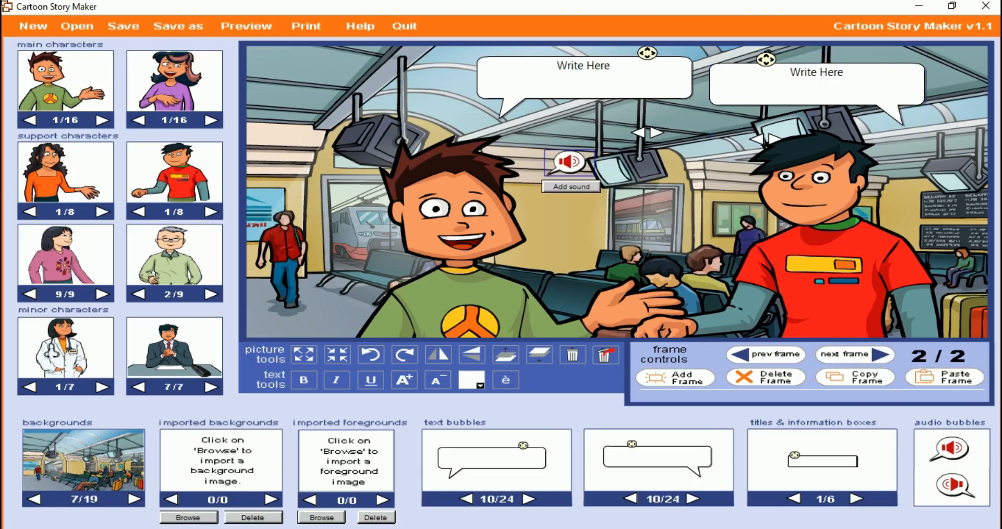
drag(954, 485, 676, 184)
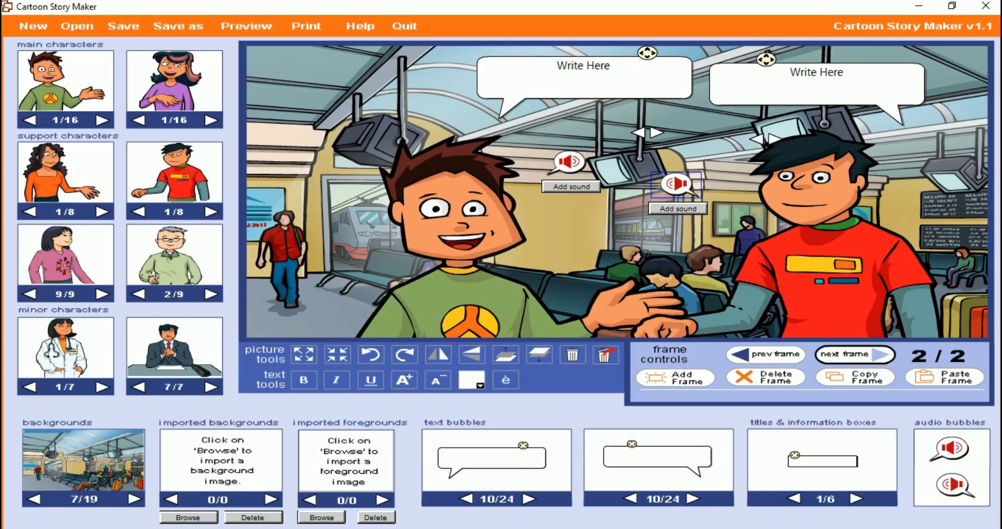
click(835, 355)
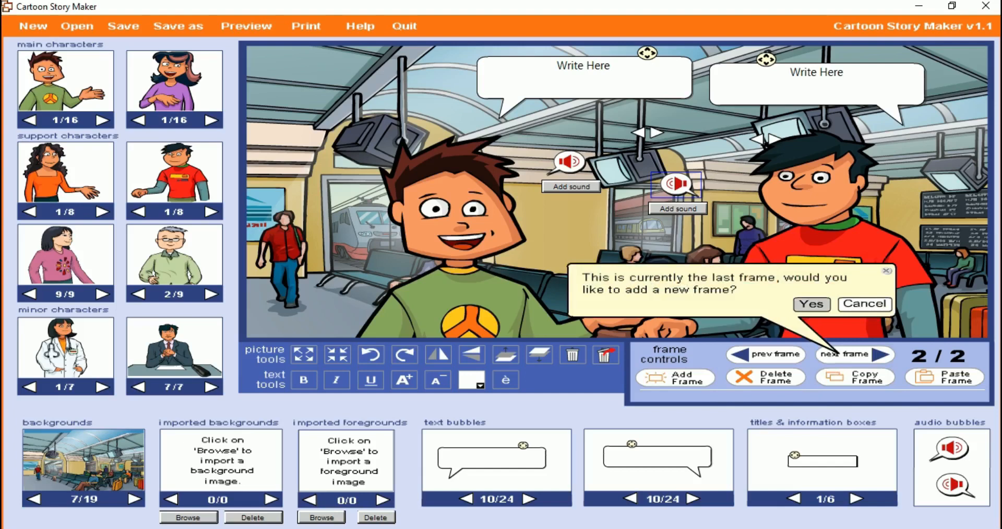
click(811, 303)
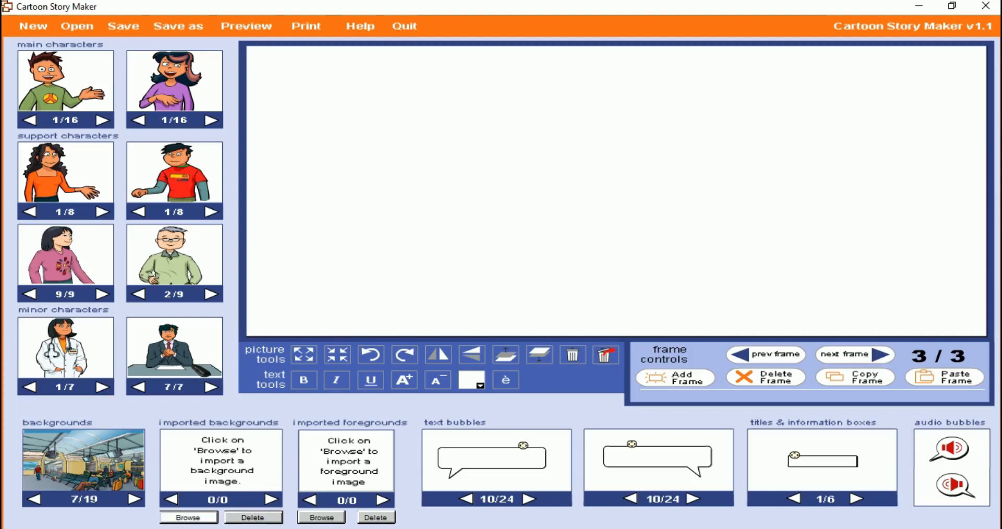
Import the Slide4 image as a background and place it in frame 3
click(188, 517)
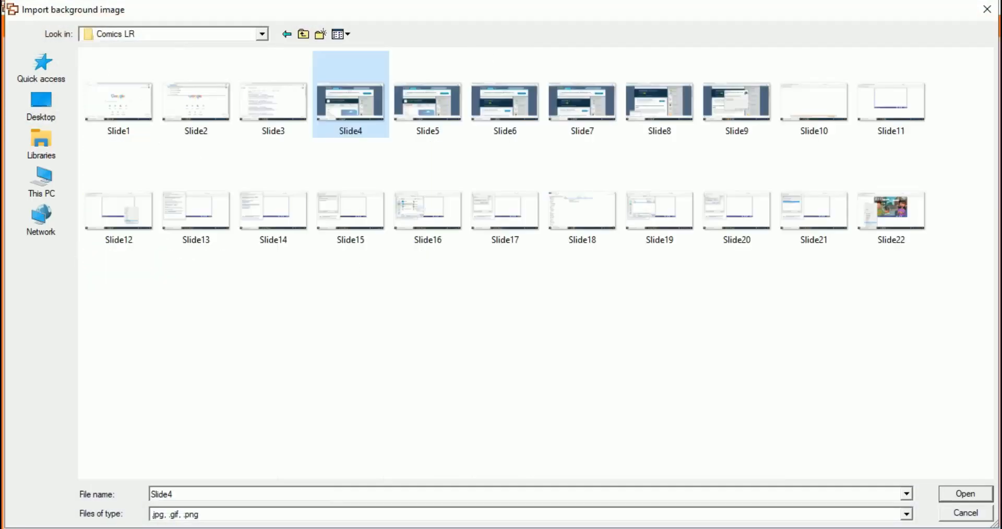
click(966, 494)
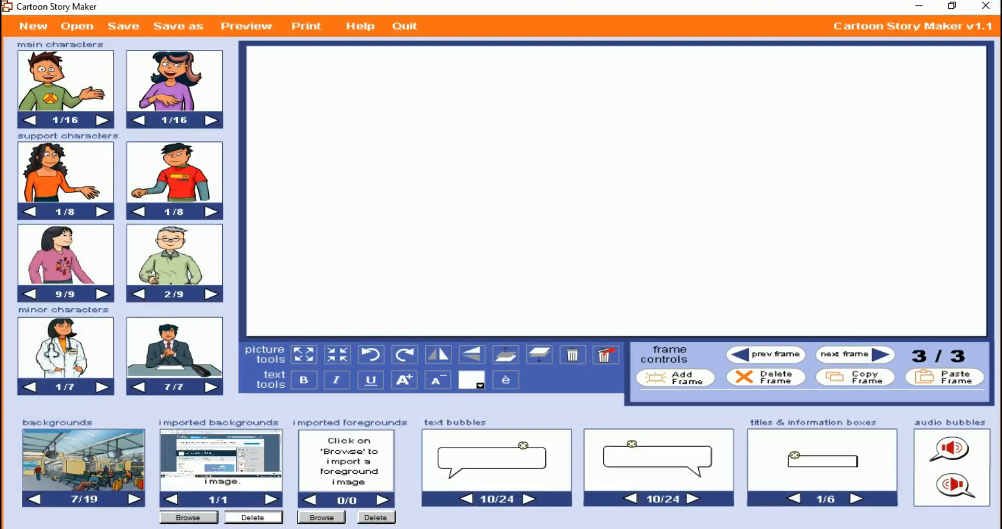
drag(209, 465, 456, 213)
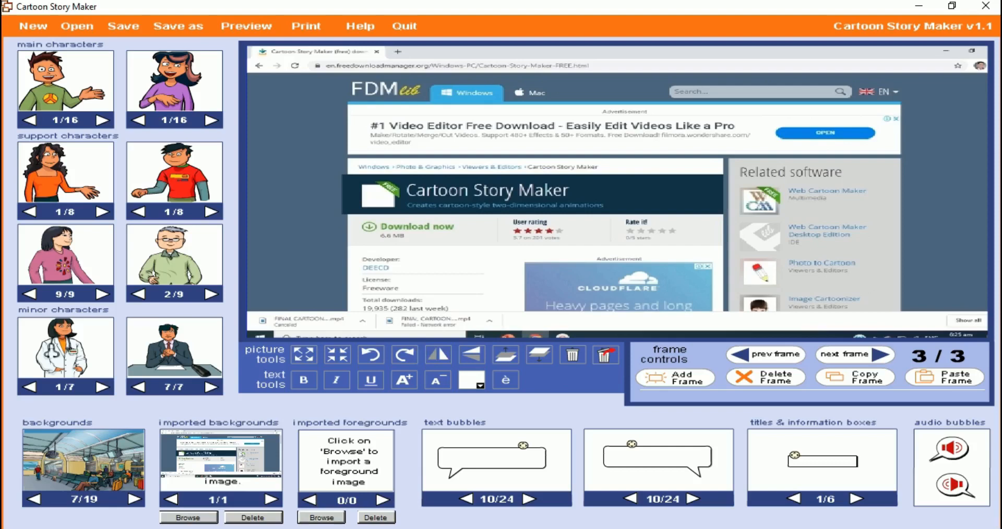
Import the Slide14 image as a foreground and place it toward the upper left of a new fourth frame
mouse_move(343, 528)
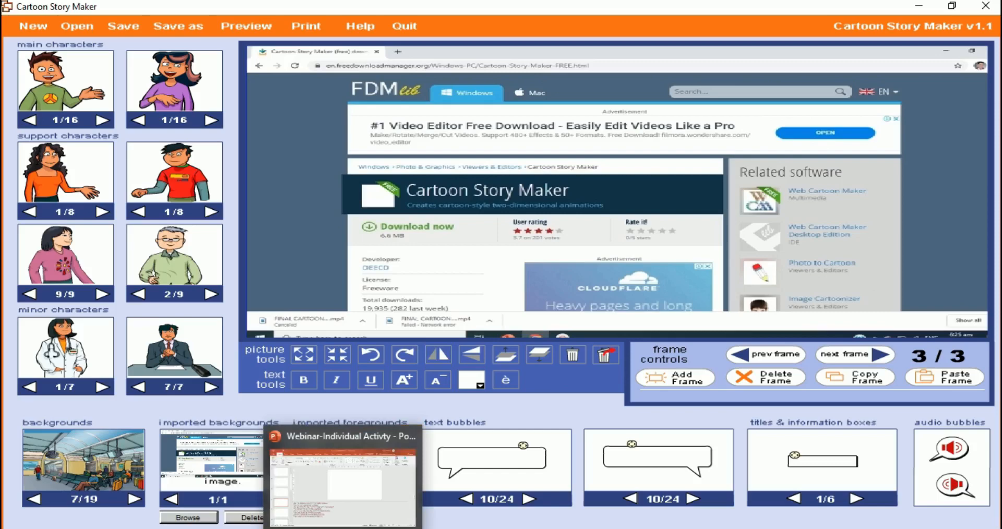
click(321, 518)
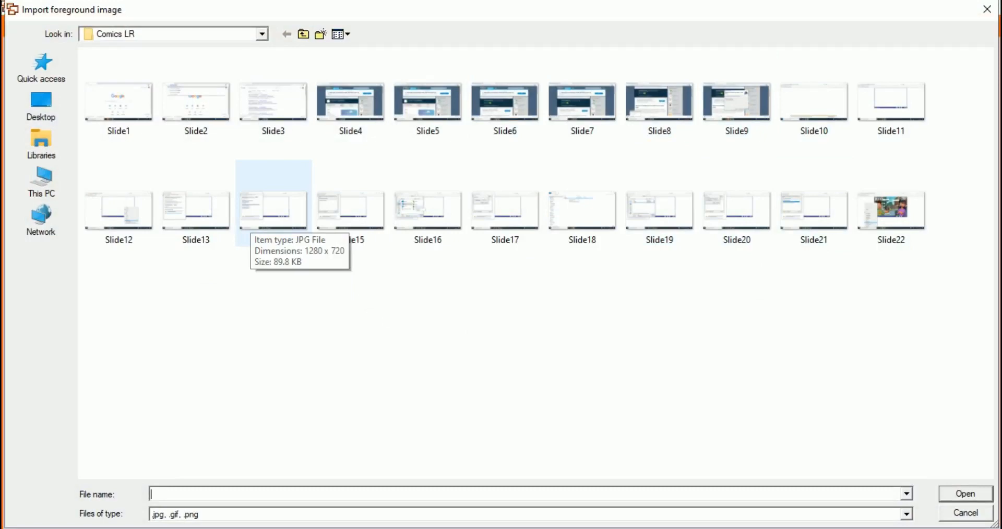
click(251, 221)
click(966, 495)
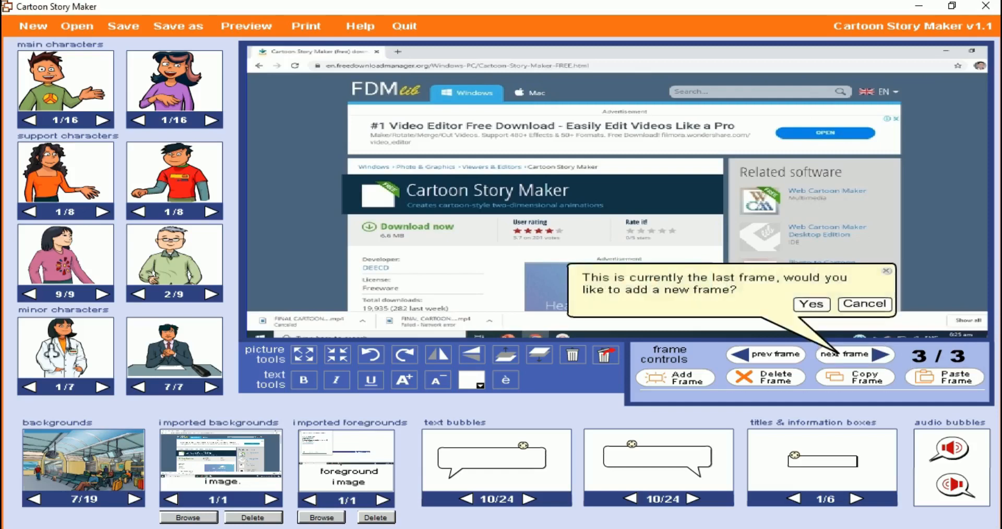
click(811, 304)
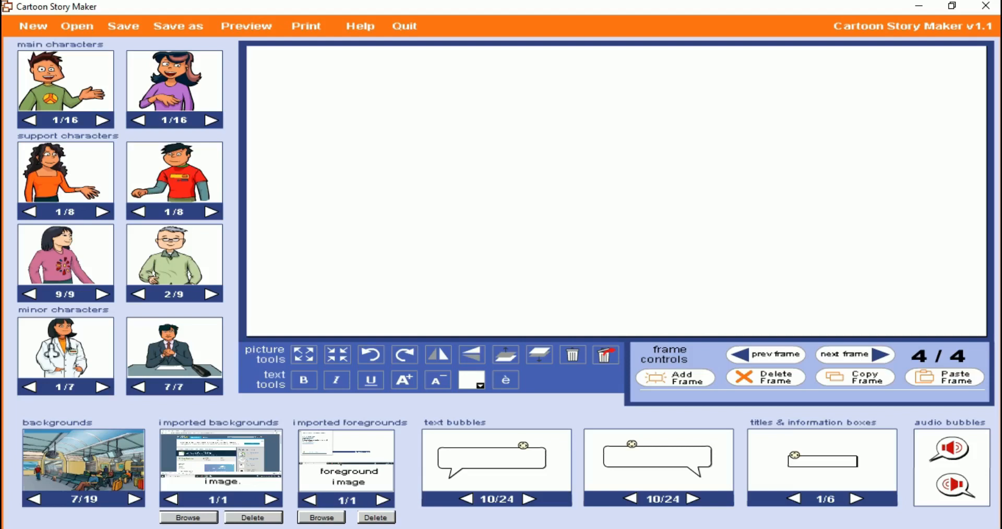
drag(346, 448, 474, 187)
drag(600, 271, 367, 107)
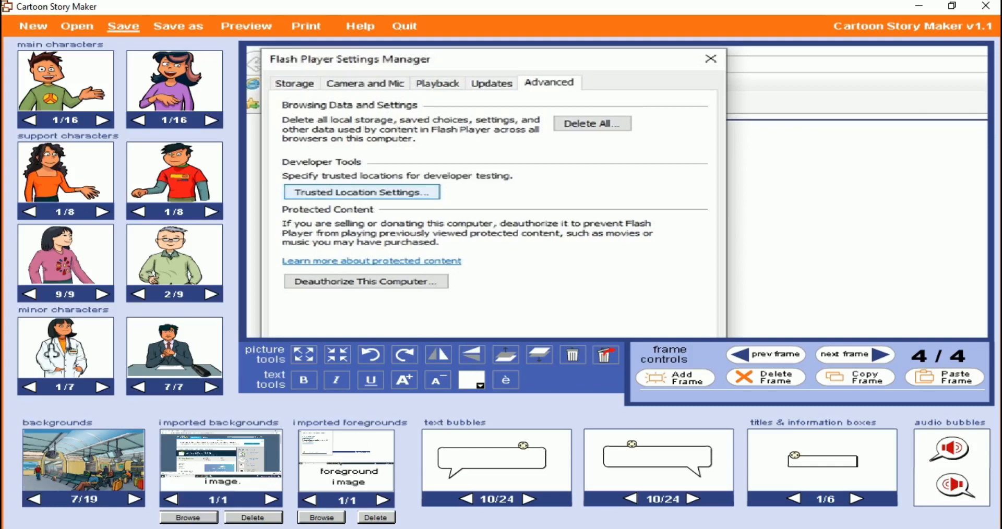
Start saving the cartoon story under the file name CSM
click(123, 26)
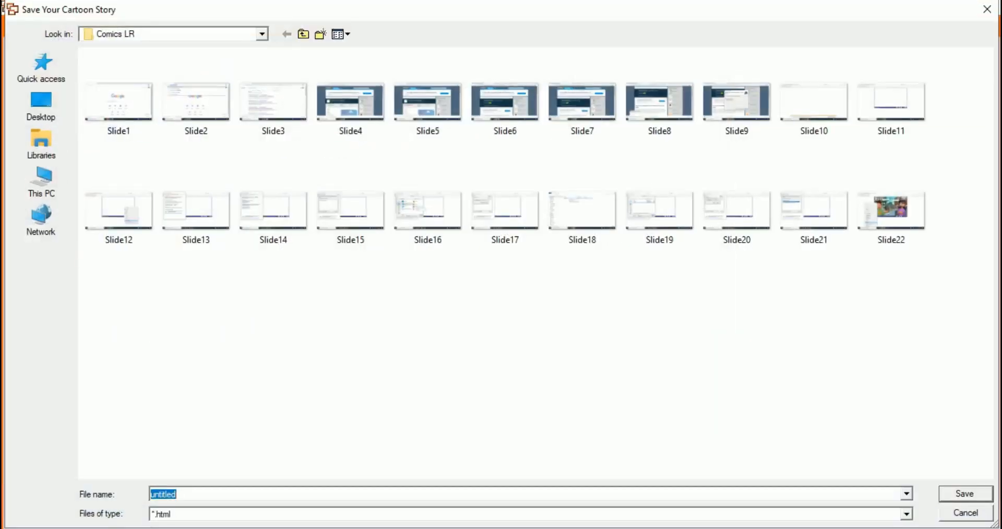
click(178, 495)
key(BackSpace)
key(BackSpace)
key(BackSpace)
key(BackSpace)
key(BackSpace)
key(BackSpace)
key(BackSpace)
key(BackSpace)
text(CSM)
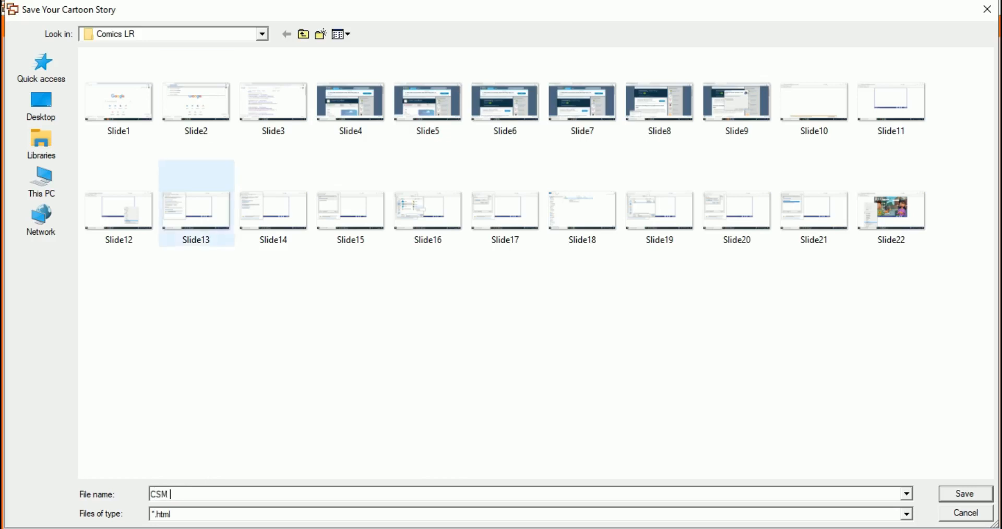
Choose the Desktop as the location and *.html as the file type, and save the cartoon story
click(262, 34)
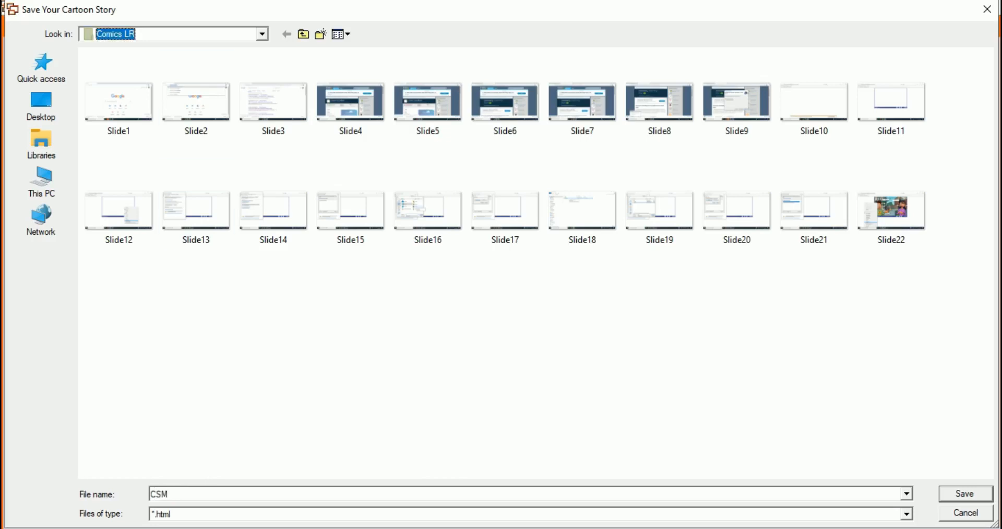
click(262, 34)
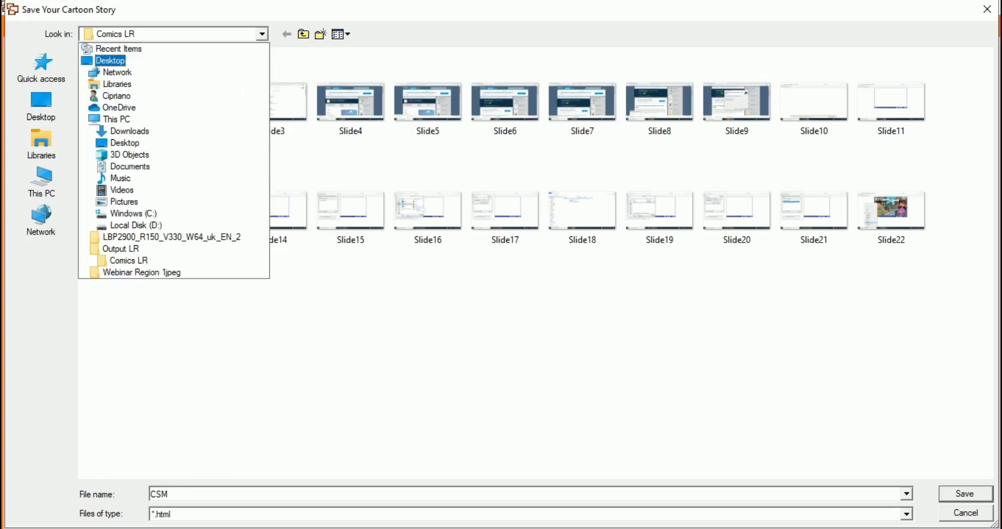
key(Return)
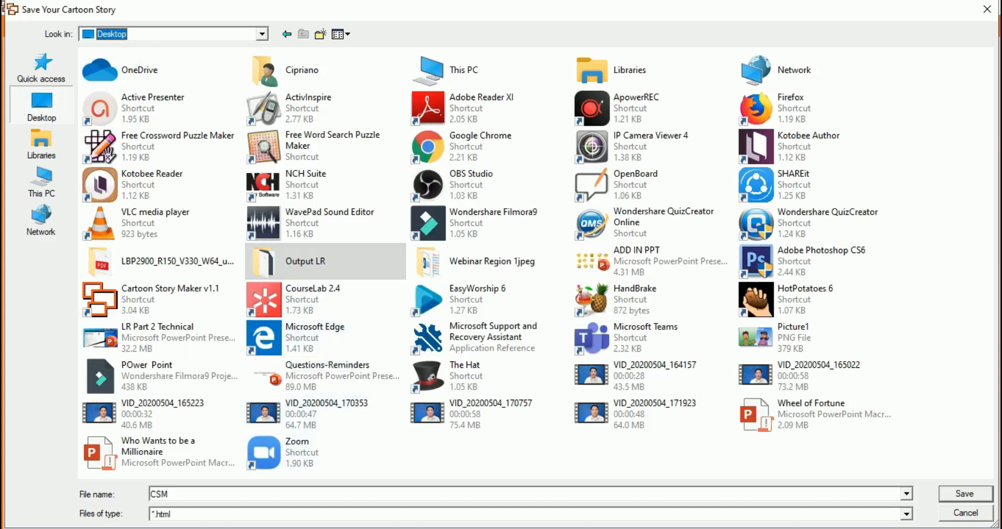
click(906, 514)
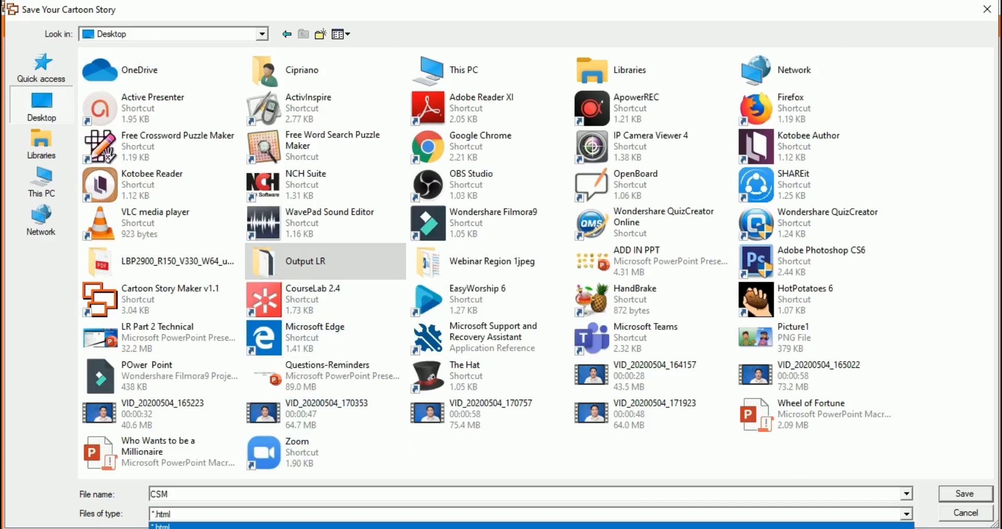
click(160, 526)
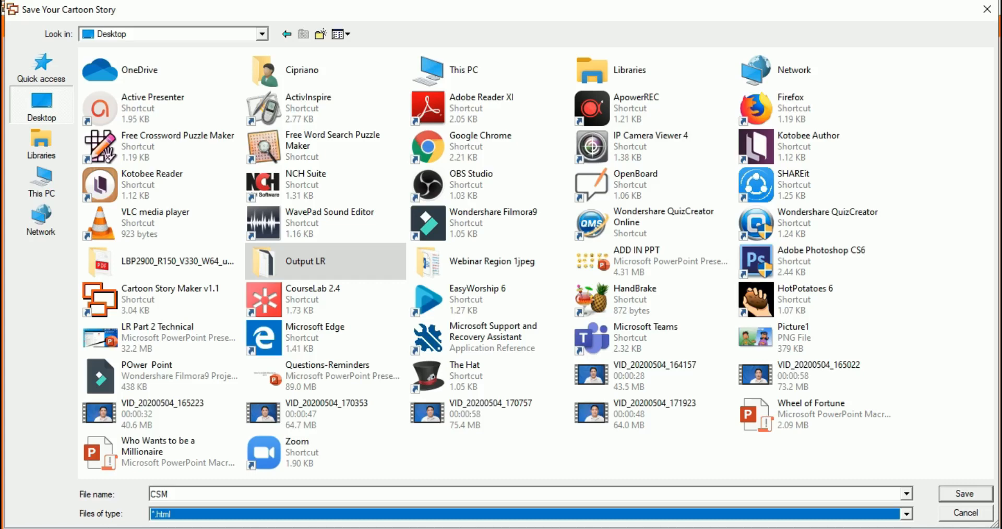
double_click(305, 261)
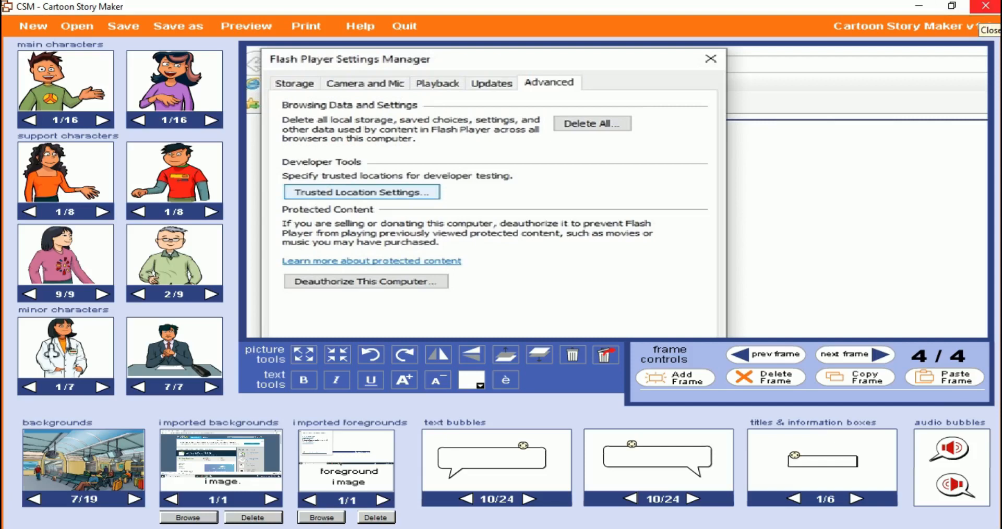
Close the cartoon editor, open the CSM html file from the desktop's CSM folder in Internet Explorer and allow its blocked content
click(985, 6)
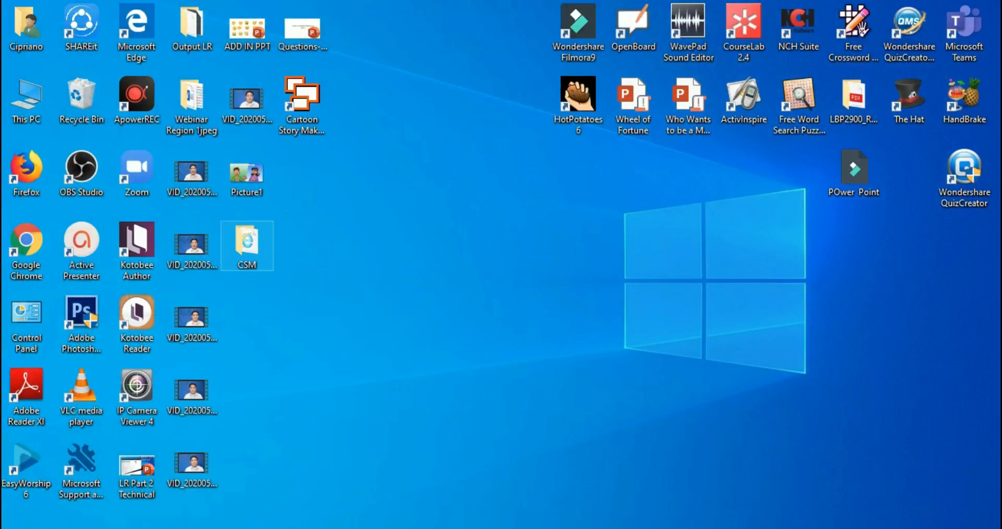
double_click(247, 242)
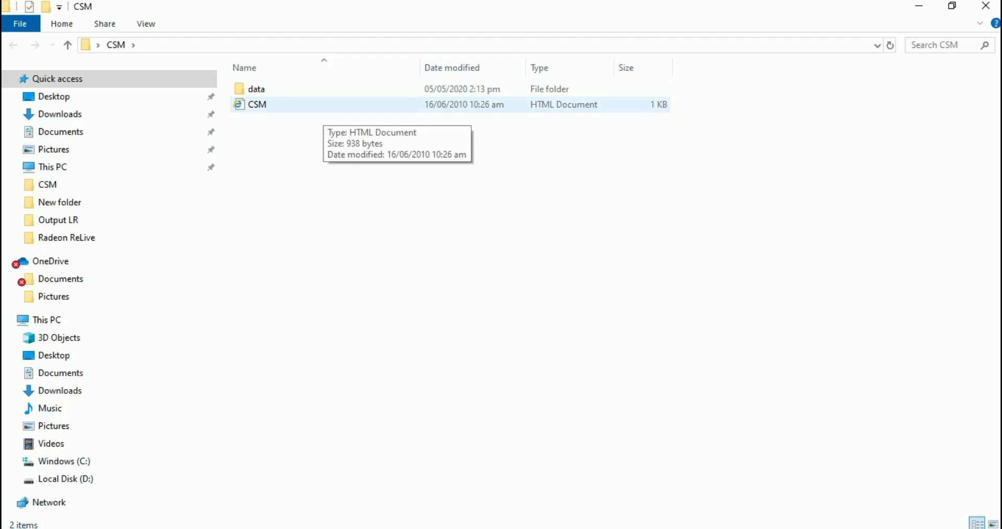
click(324, 106)
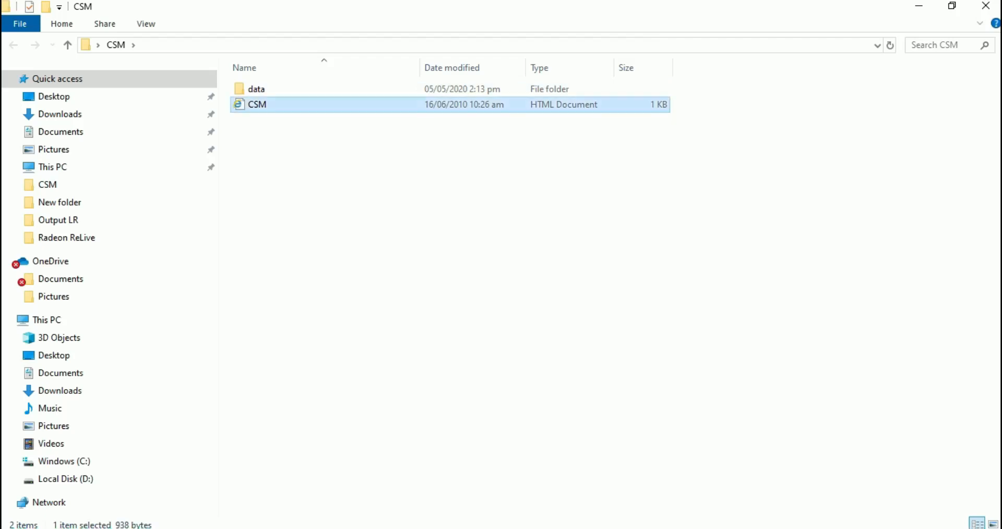
right_click(316, 105)
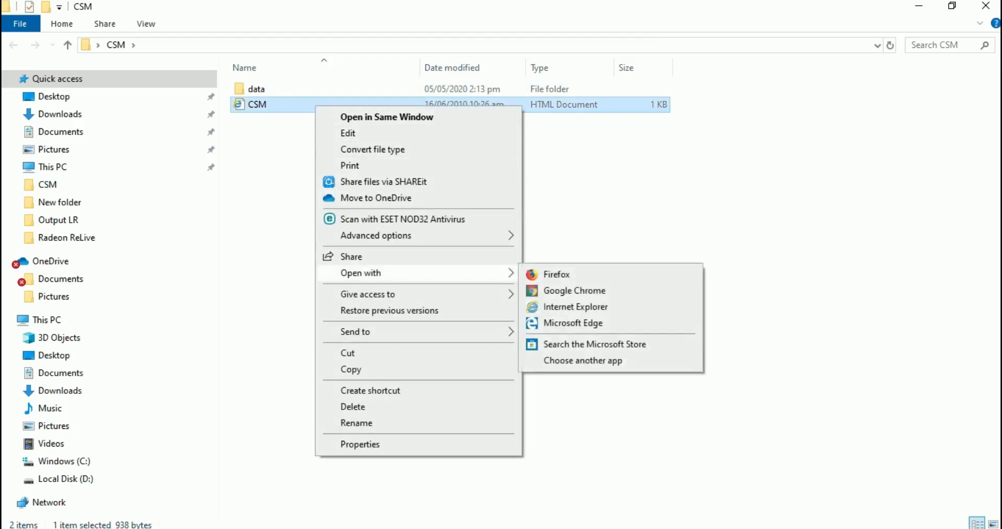
mouse_move(376, 273)
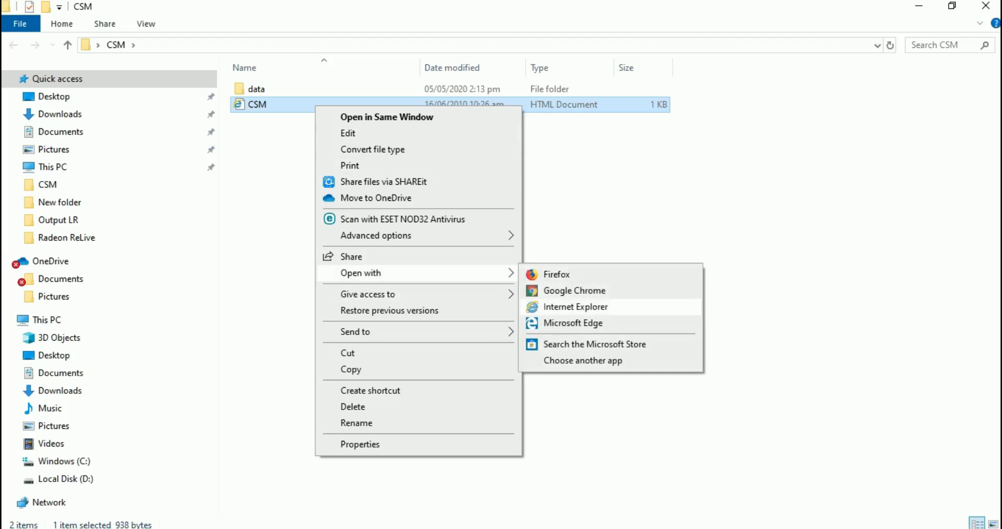
click(575, 307)
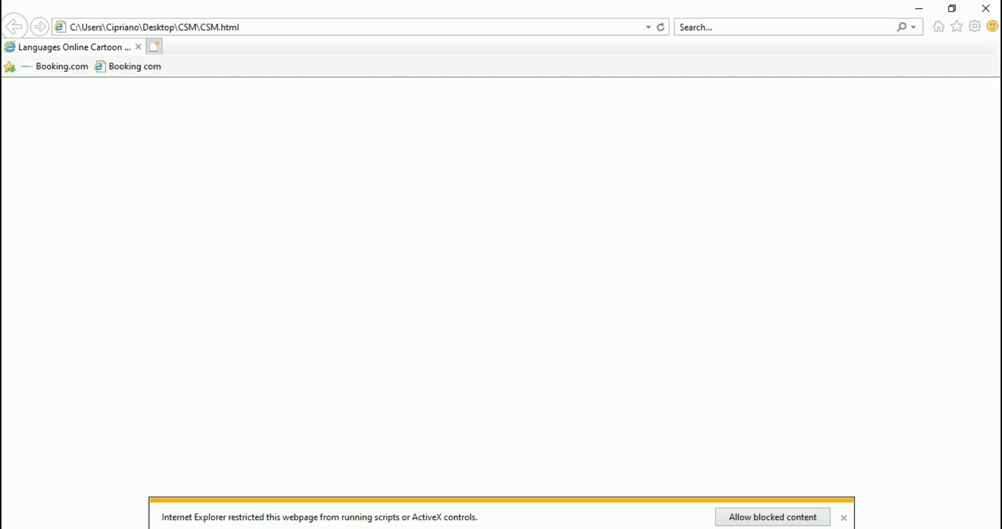
click(773, 517)
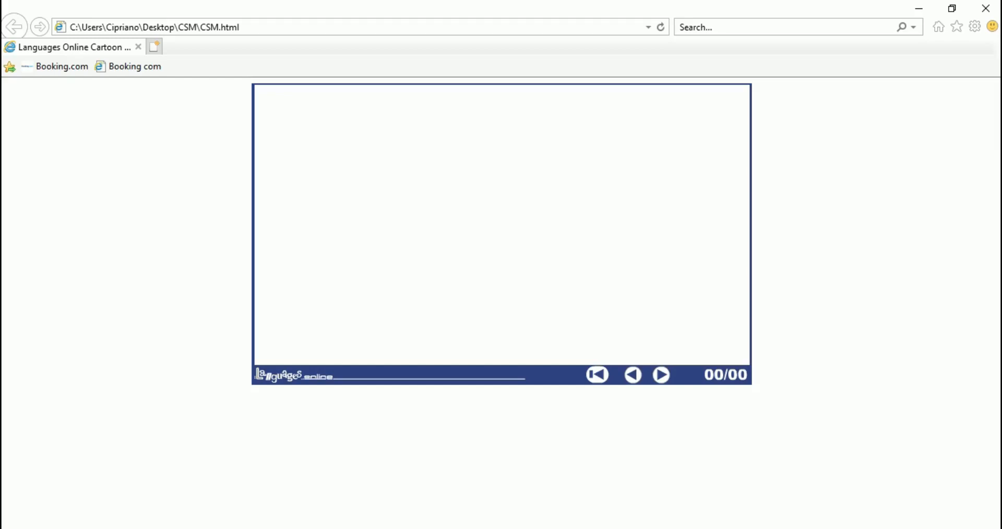
Open the trusted location settings in Flash Player's global settings from the blank cartoon
right_click(507, 225)
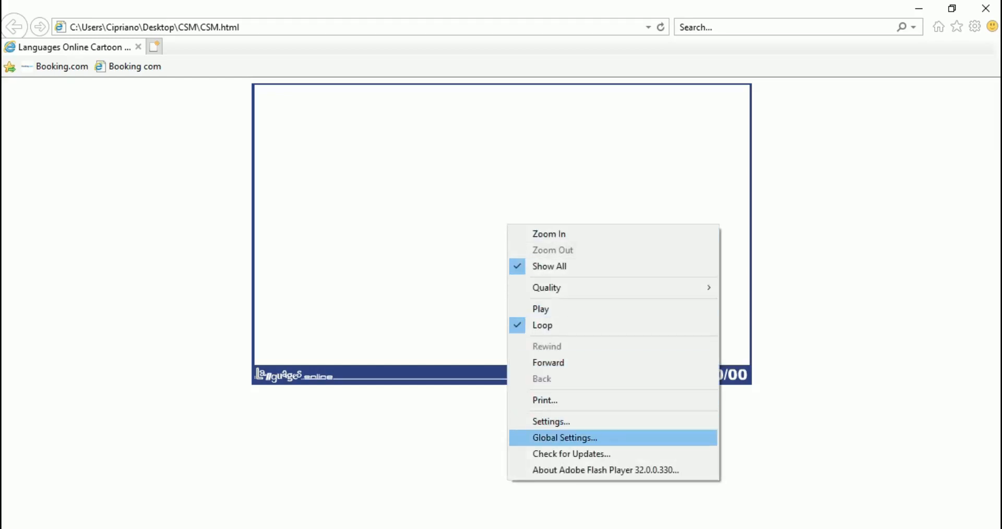
click(565, 438)
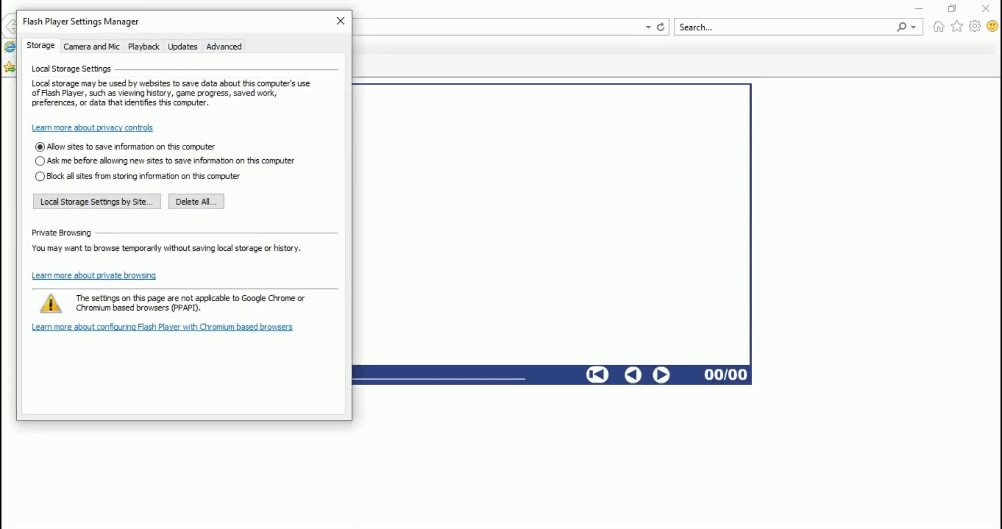
click(224, 46)
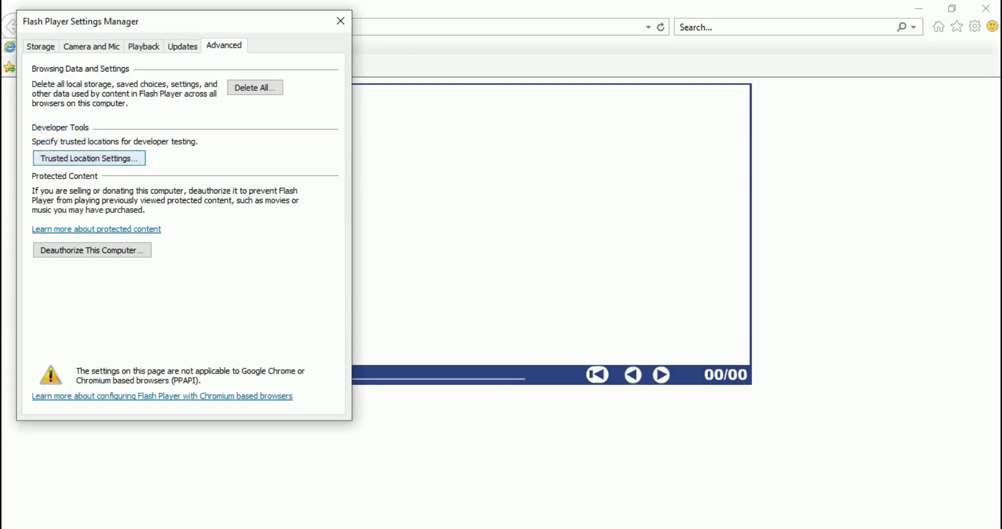
click(89, 158)
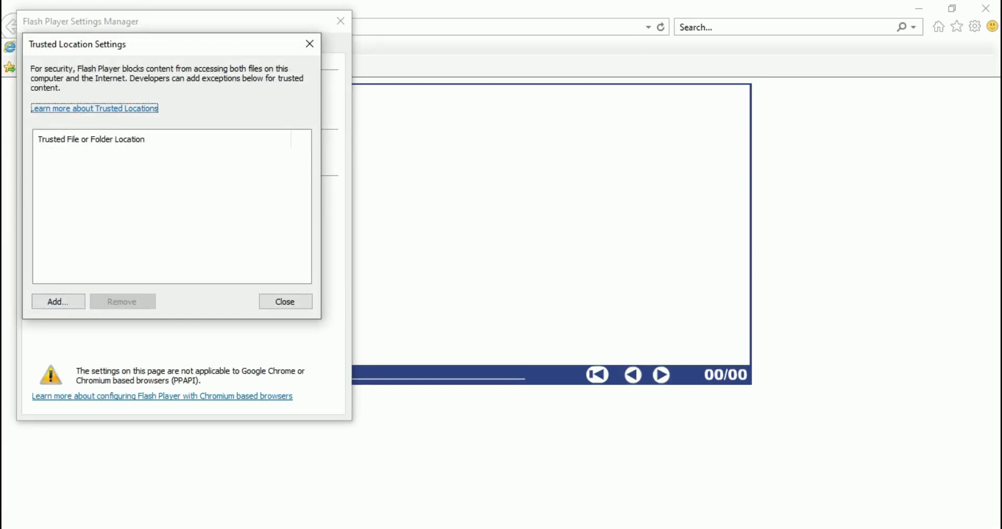
Add the Windows (C:) drive as a trusted folder location for Flash Player
click(58, 302)
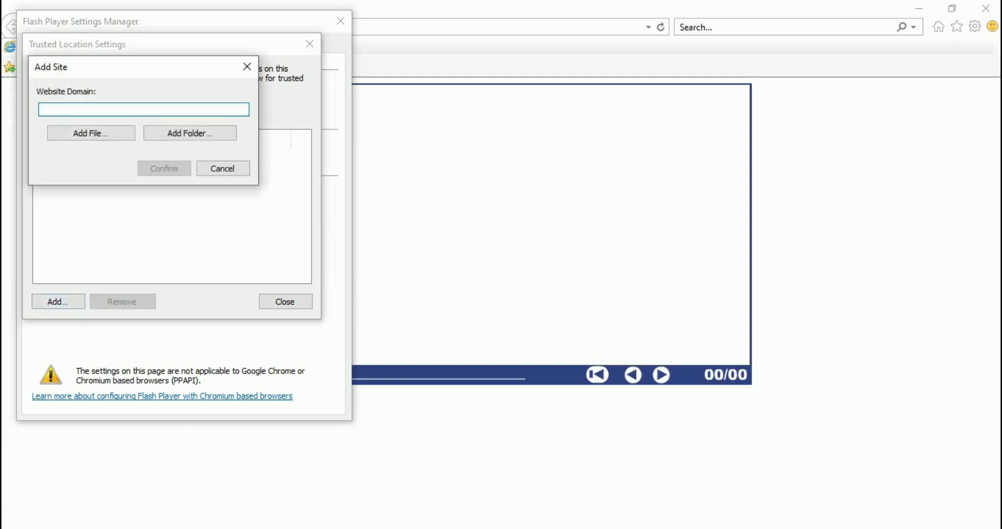
click(190, 133)
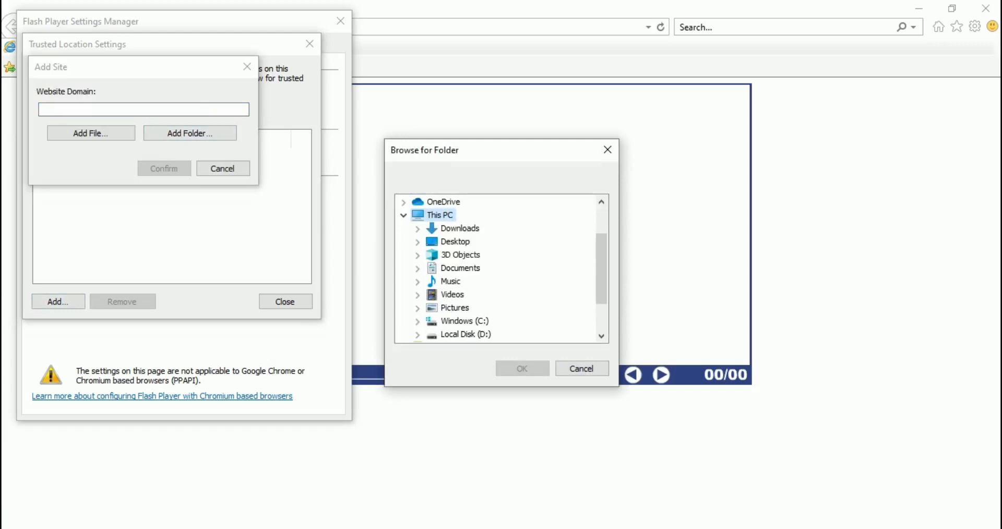
drag(601, 269, 602, 283)
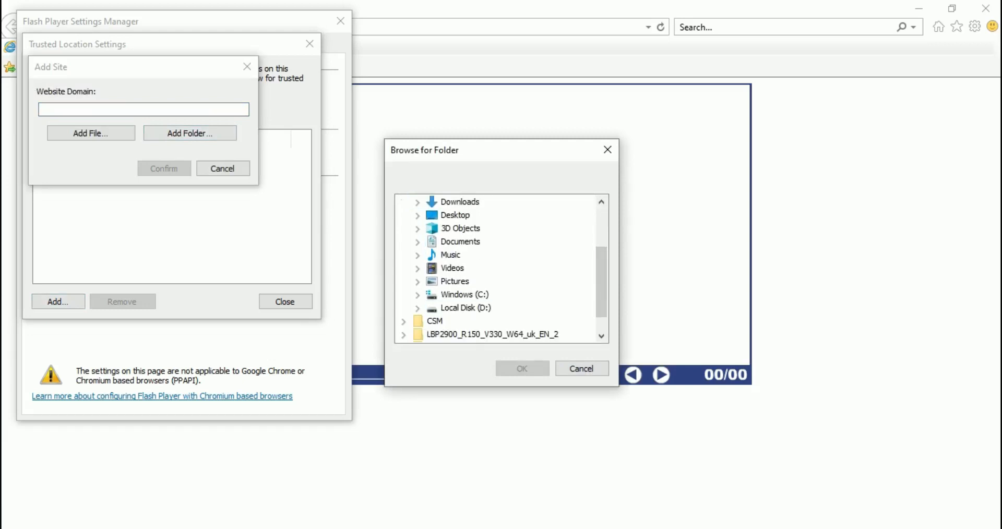
click(464, 295)
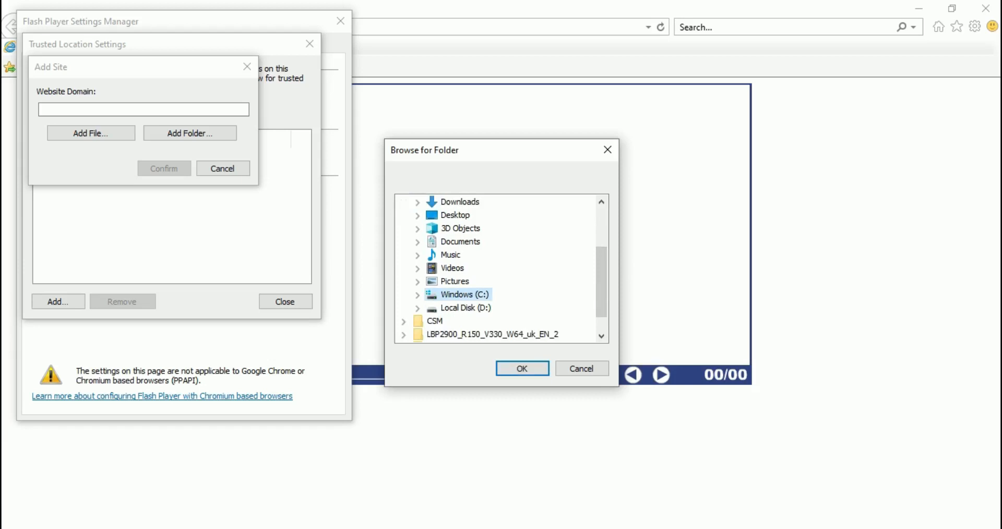
click(523, 369)
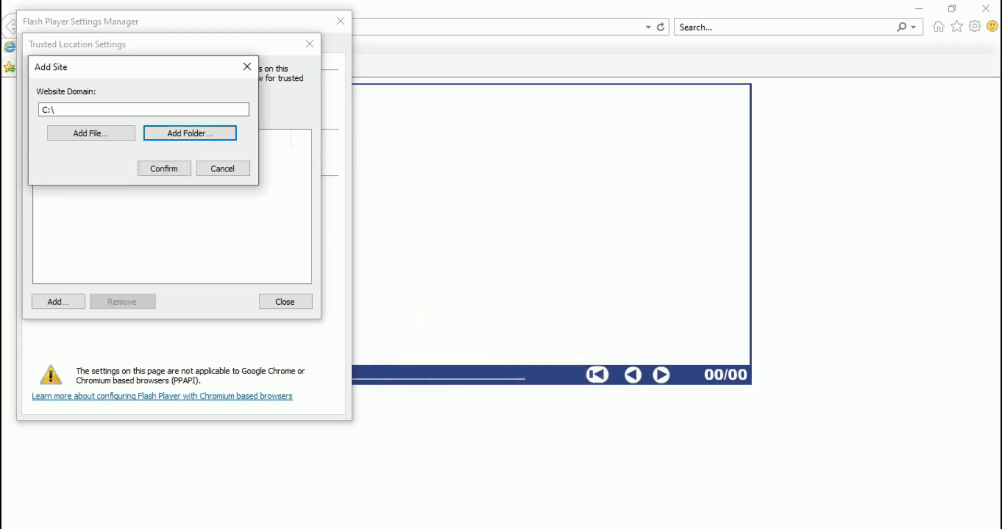
click(164, 168)
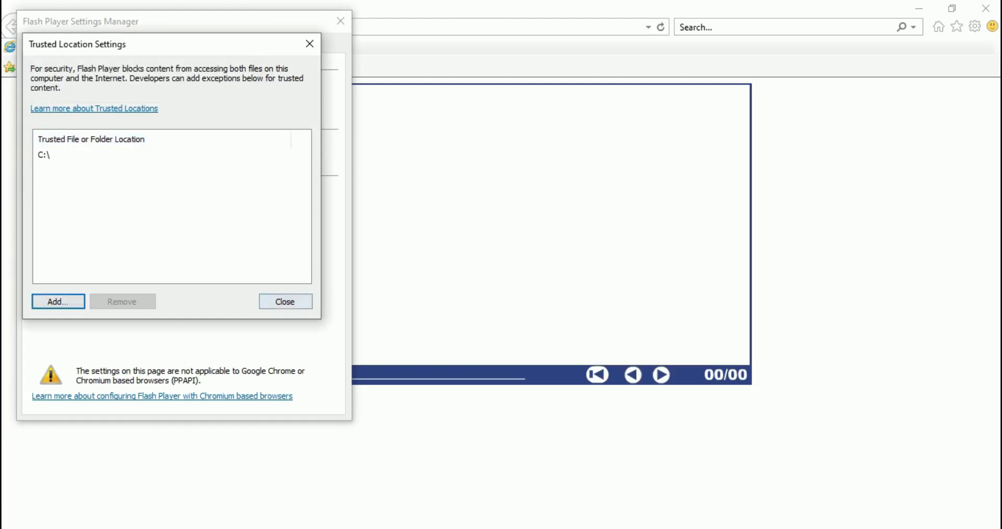
Close the Flash Player settings and refresh the CSM page to load the cartoon
click(285, 302)
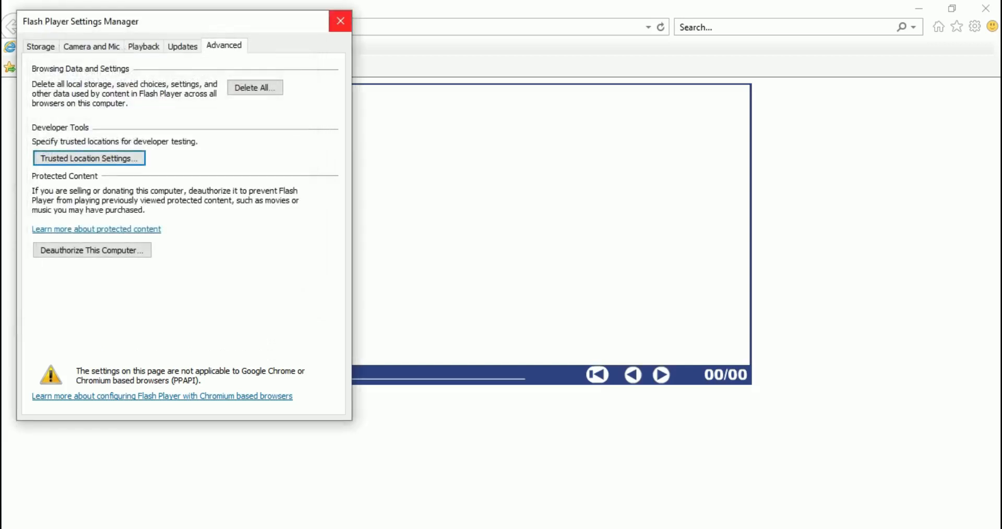
click(340, 21)
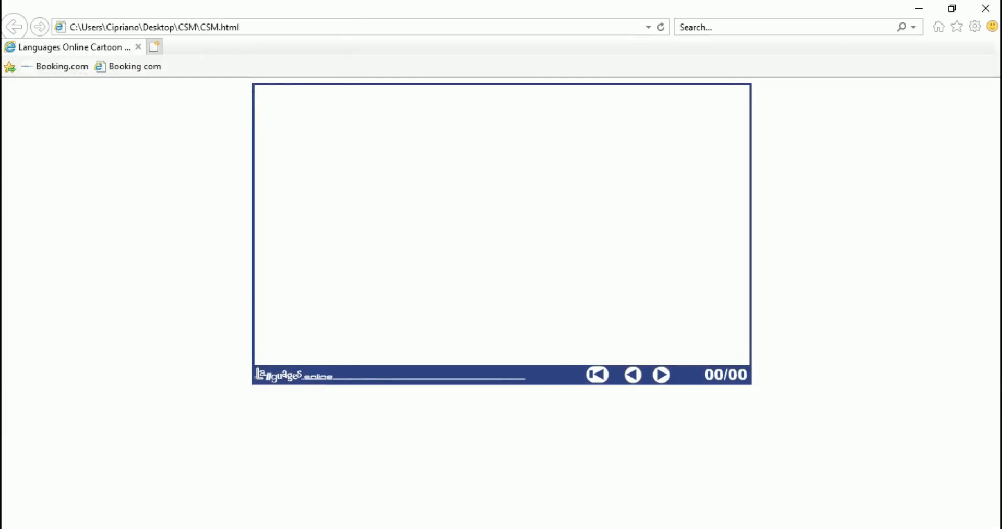
right_click(101, 170)
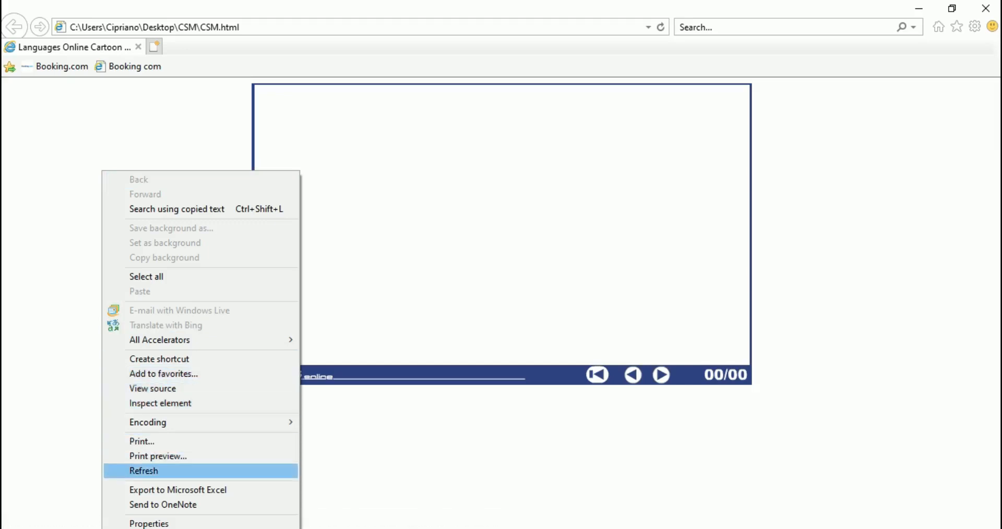
key(Return)
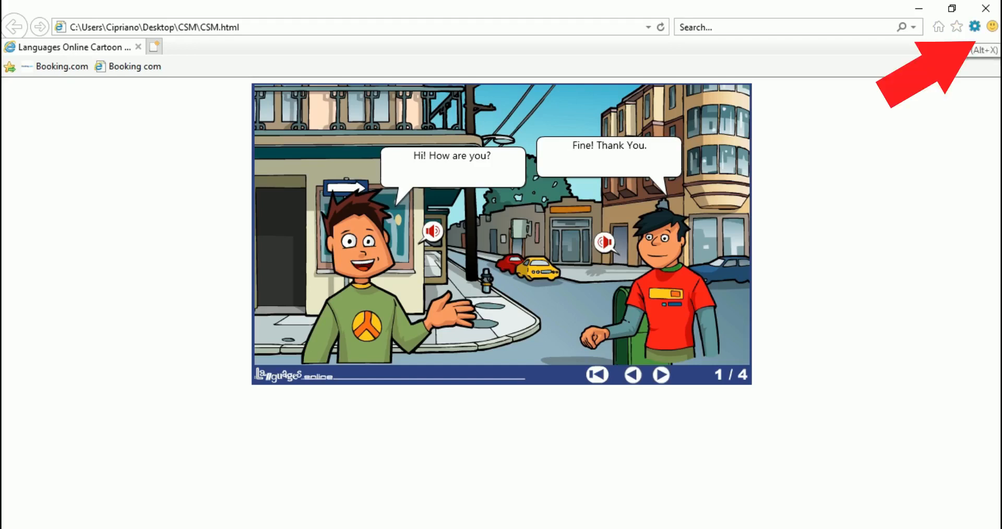
Set the browser page zoom to 150% to enlarge the cartoon
click(974, 27)
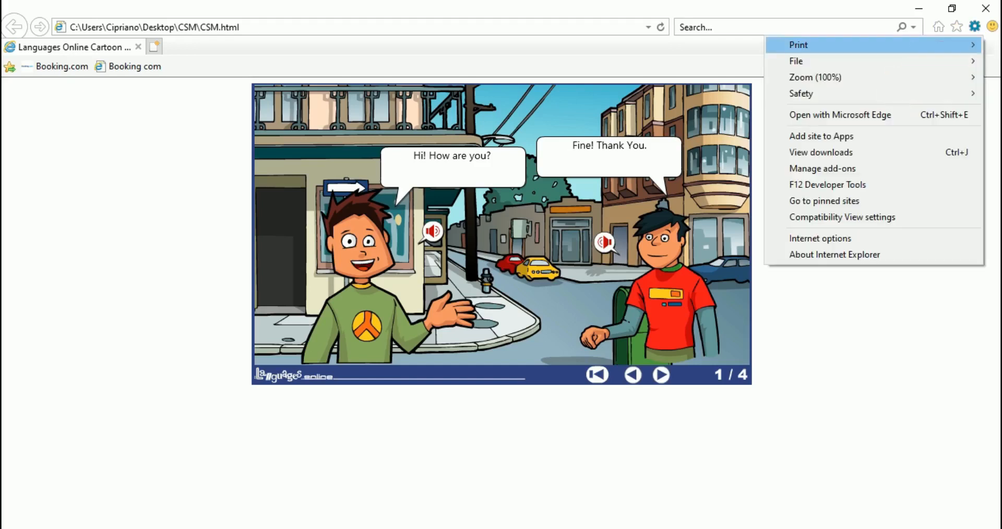
mouse_move(815, 77)
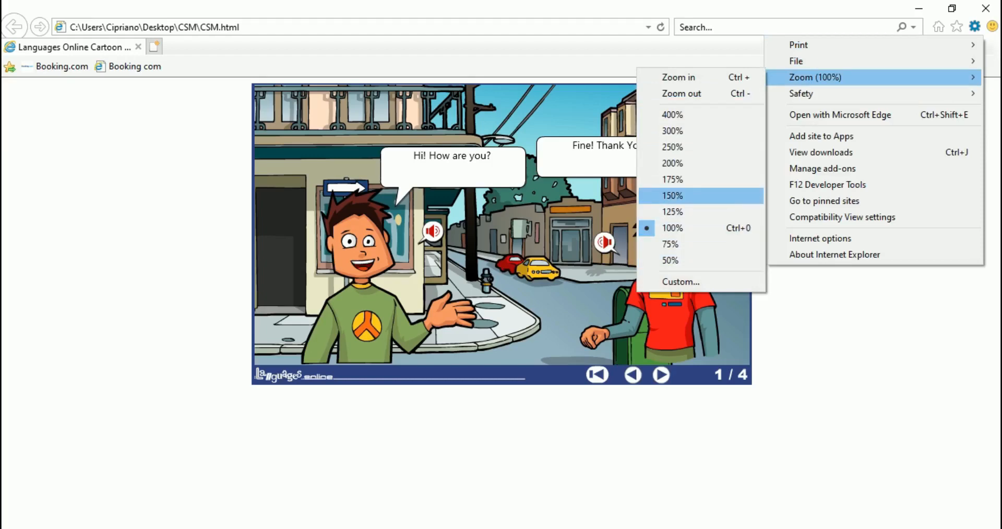
click(673, 196)
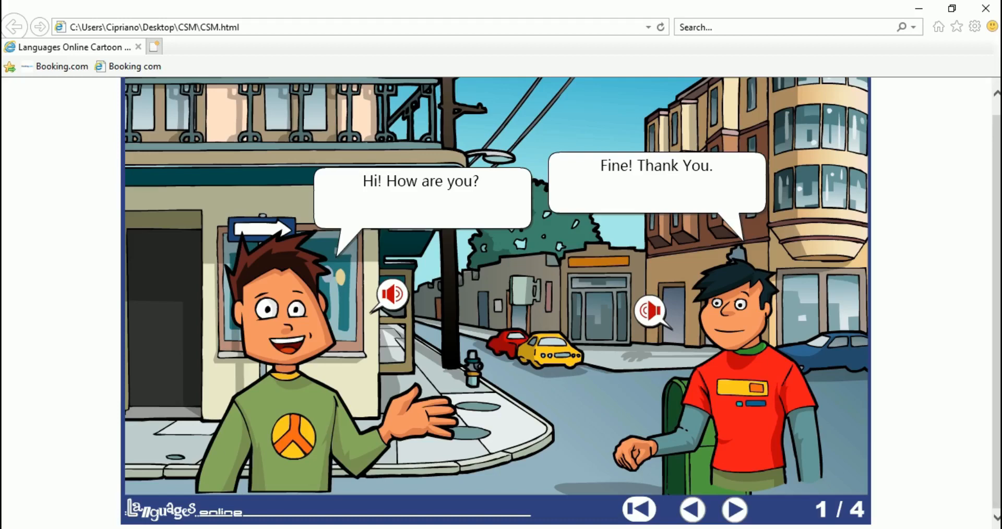
Play the cartoon forward to its third frame and go back to the first frame
click(734, 510)
click(734, 510)
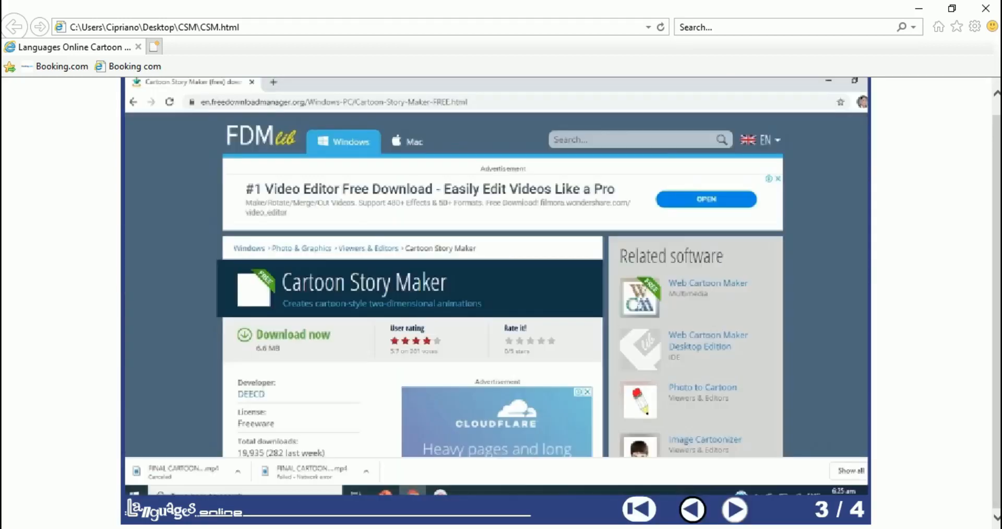
click(692, 510)
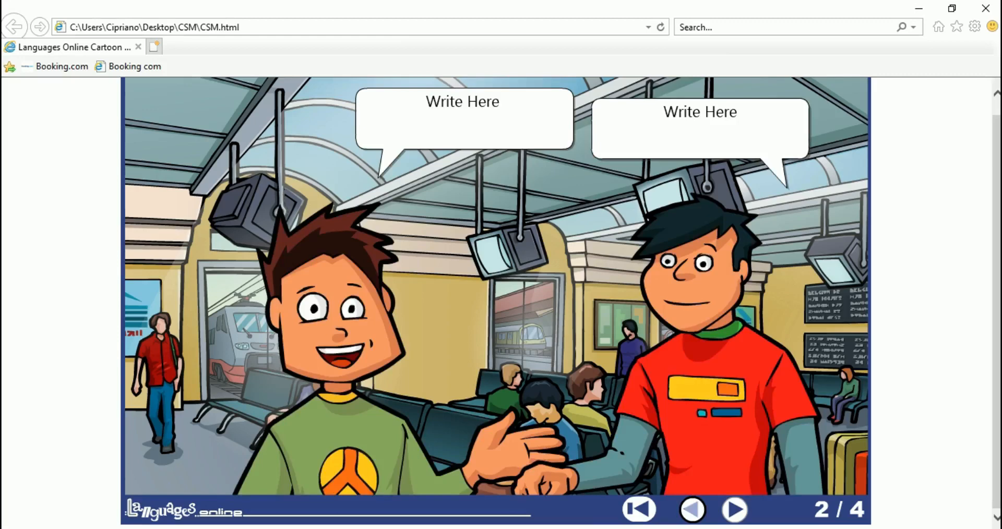
click(693, 510)
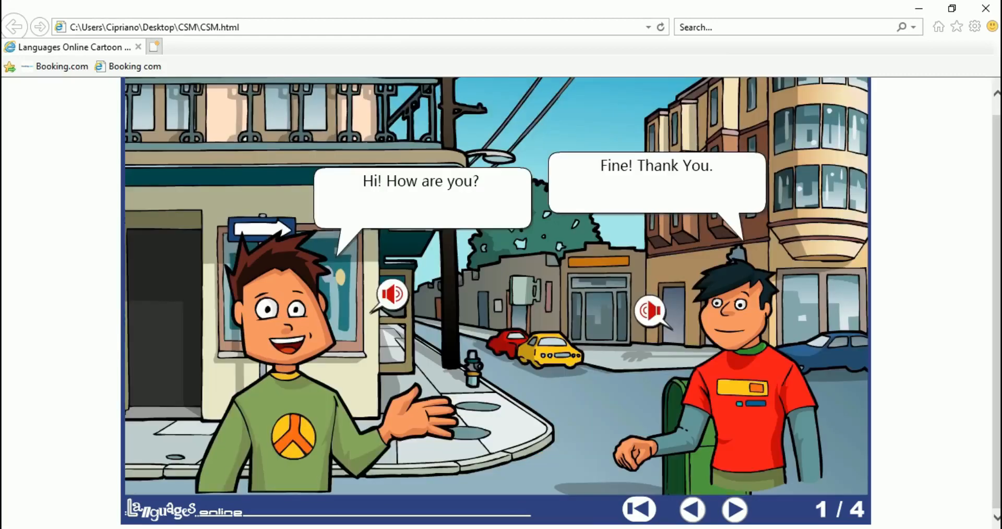